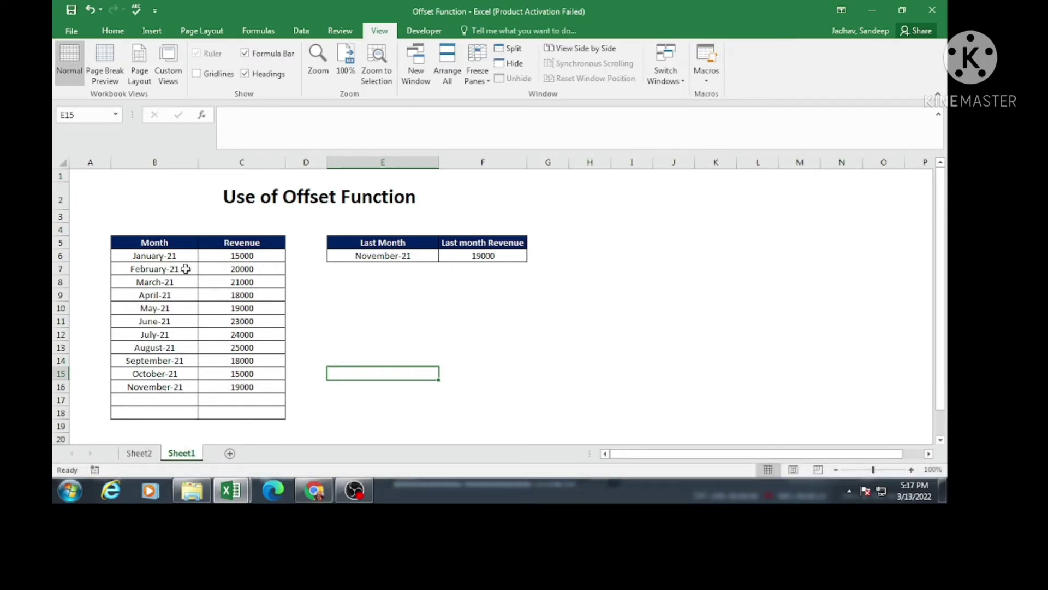
# Step: Fill the Month series from October-21/November-21 down to add December-21 and January-22, then check E6
pyautogui.moveTo(182, 256); pyautogui.dragTo(185, 387)
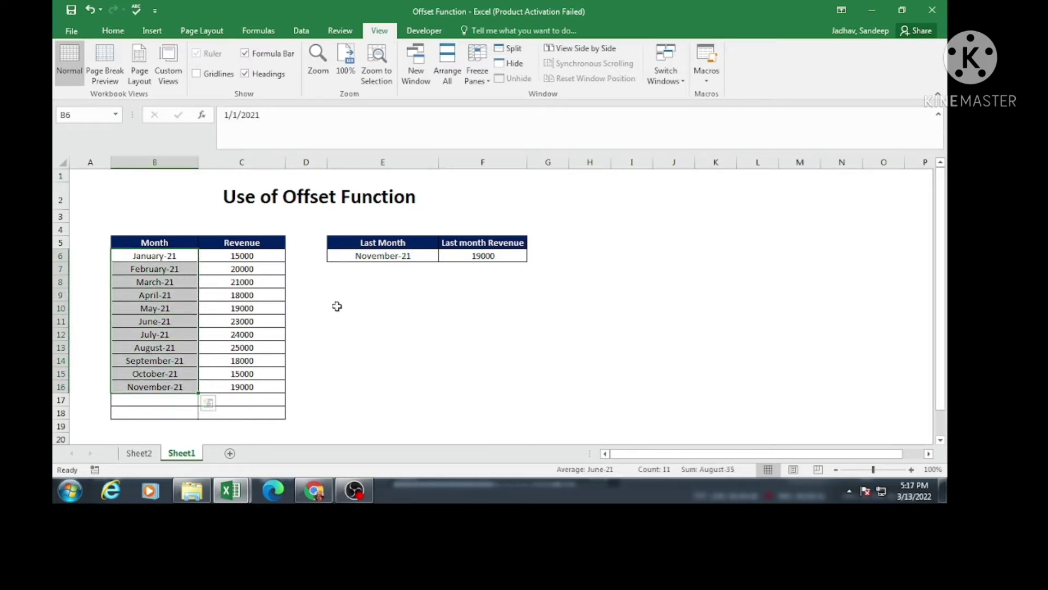
pyautogui.click(359, 257)
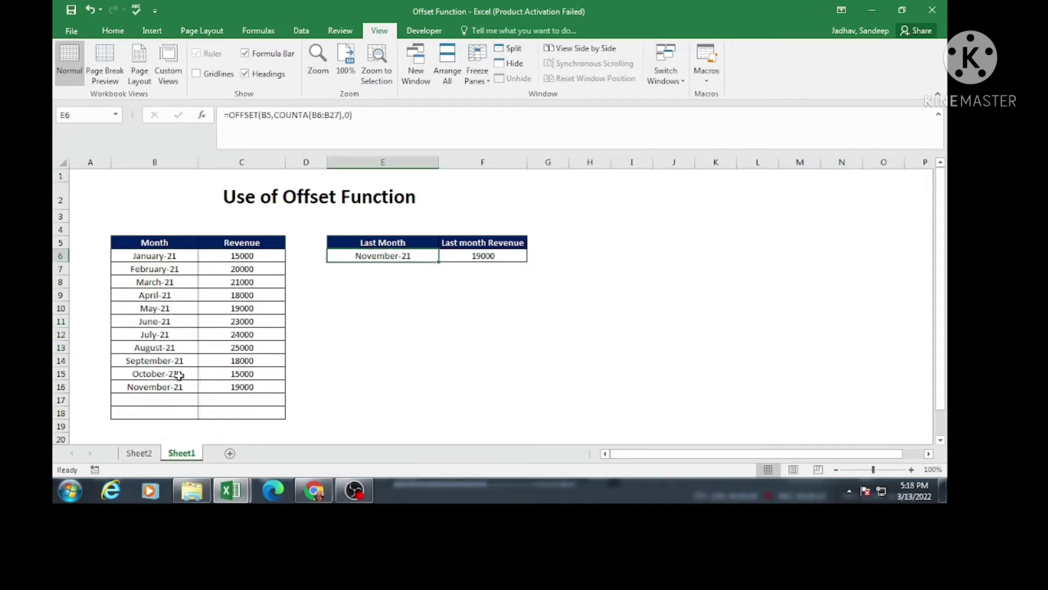
pyautogui.moveTo(179, 375); pyautogui.dragTo(178, 387)
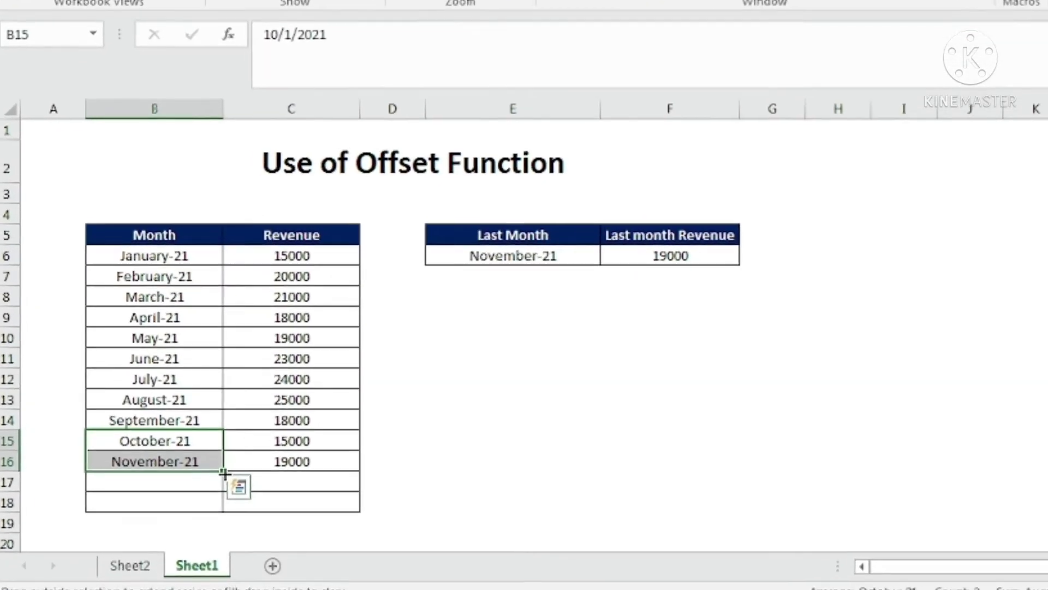
pyautogui.moveTo(216, 439); pyautogui.dragTo(213, 475)
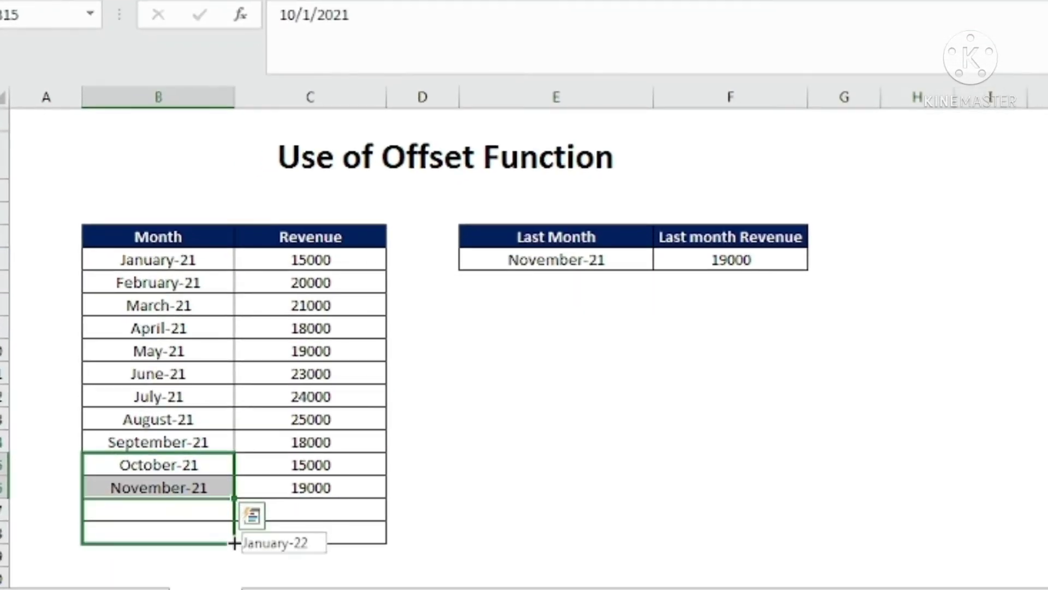
pyautogui.moveTo(234, 543); pyautogui.dragTo(234, 544)
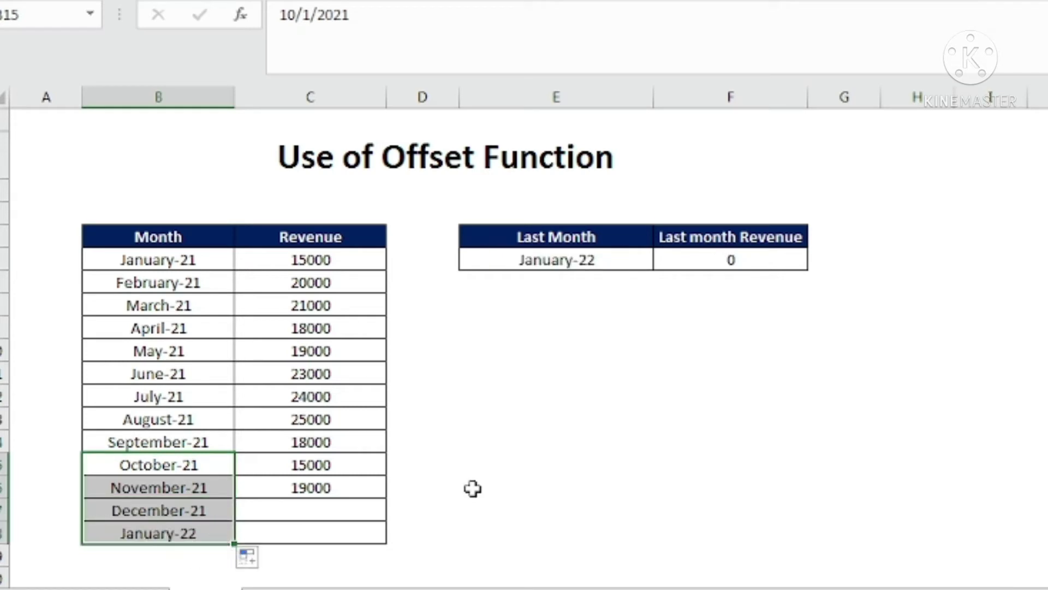
pyautogui.click(489, 264)
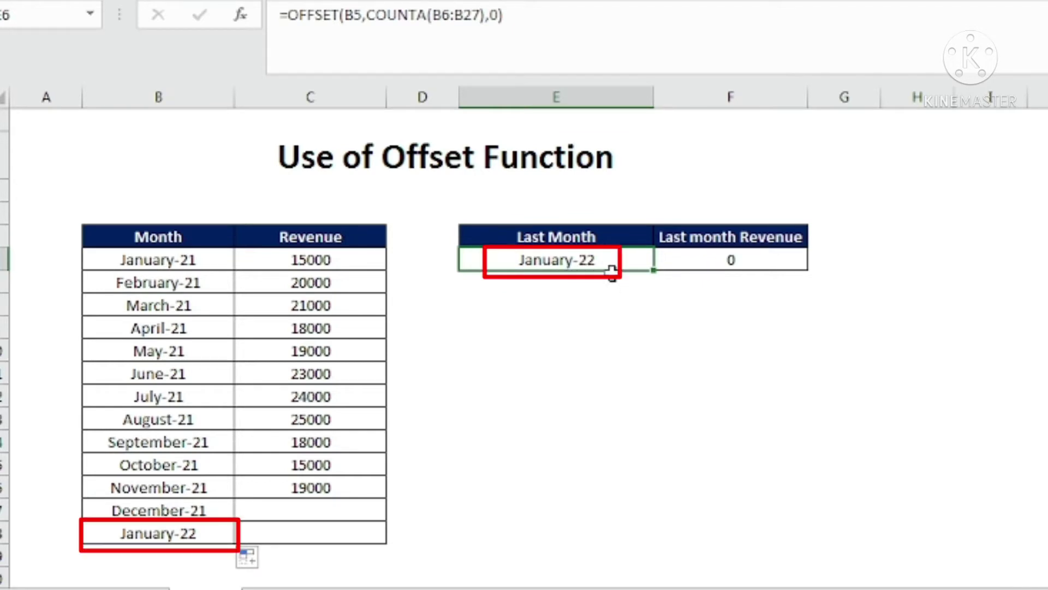
pyautogui.click(169, 554)
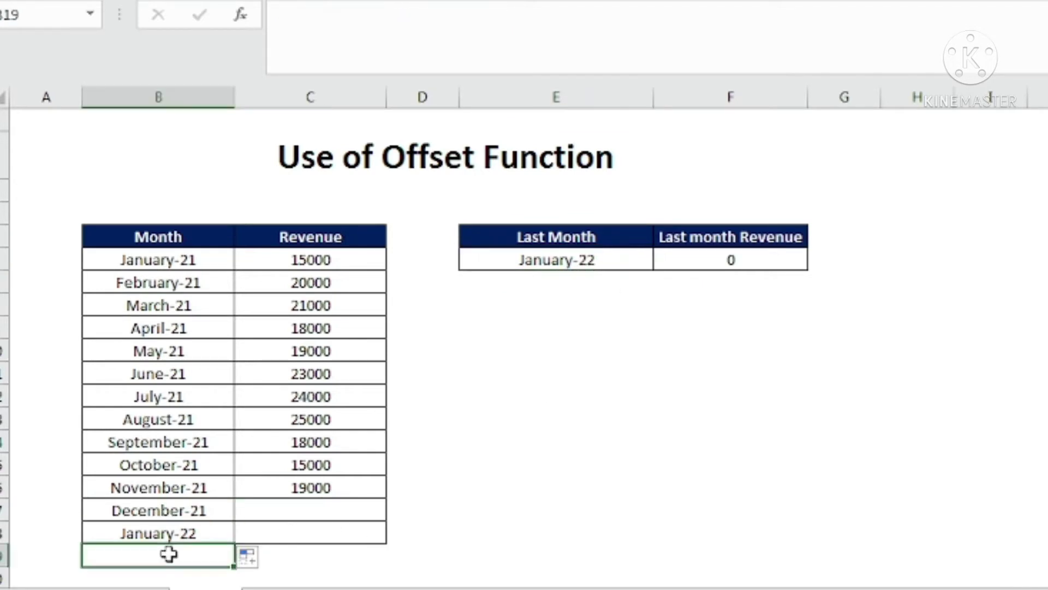
pyautogui.click(176, 534)
# Step: Select the newly added December-21 and January-22 month cells
pyautogui.moveTo(186, 511); pyautogui.dragTo(232, 565)
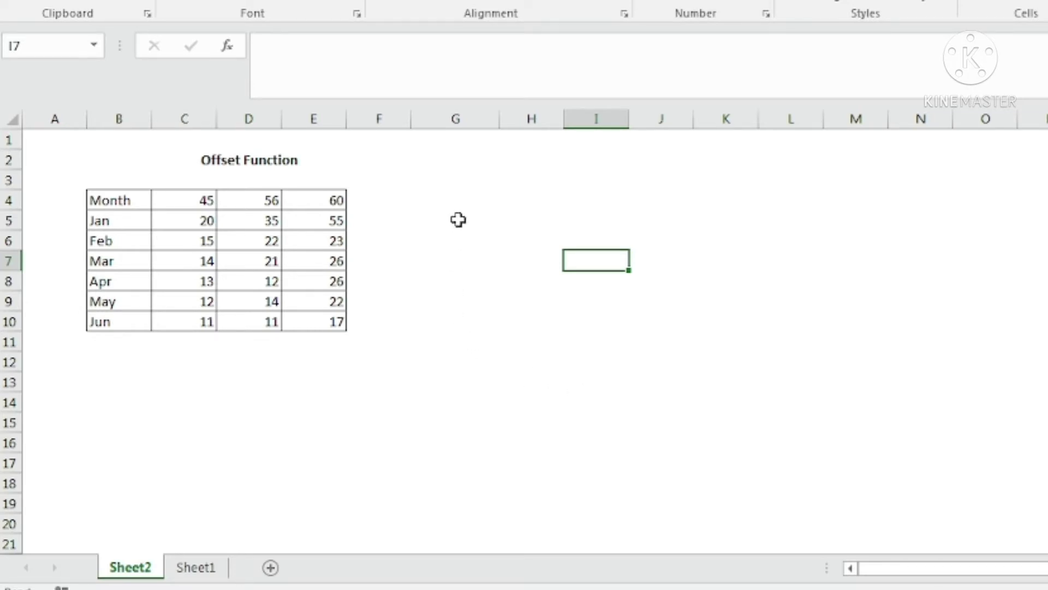
pyautogui.click(456, 202)
pyautogui.click(119, 202)
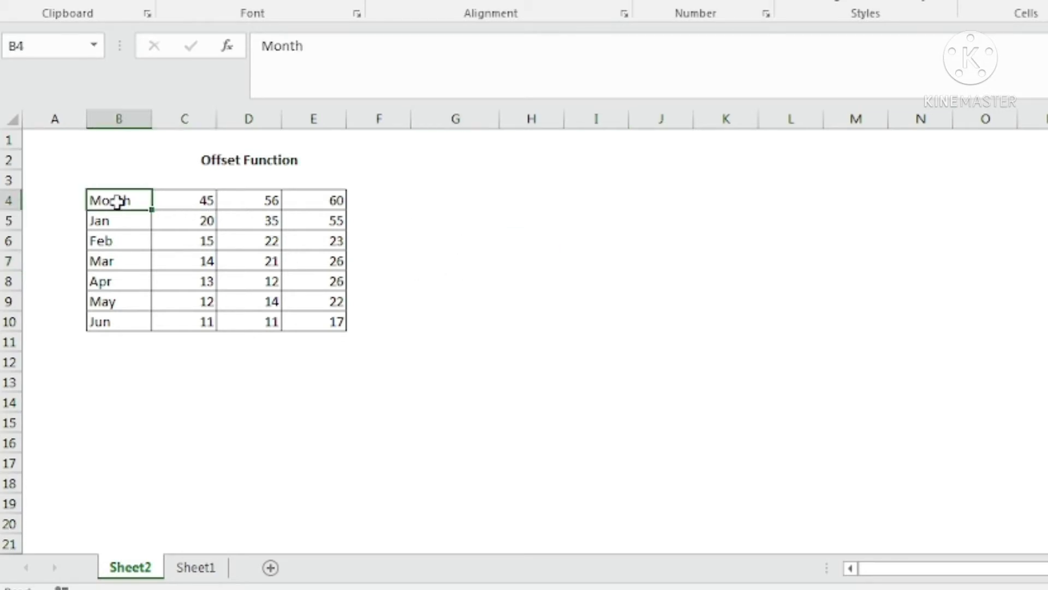
pyautogui.moveTo(129, 223); pyautogui.dragTo(114, 275)
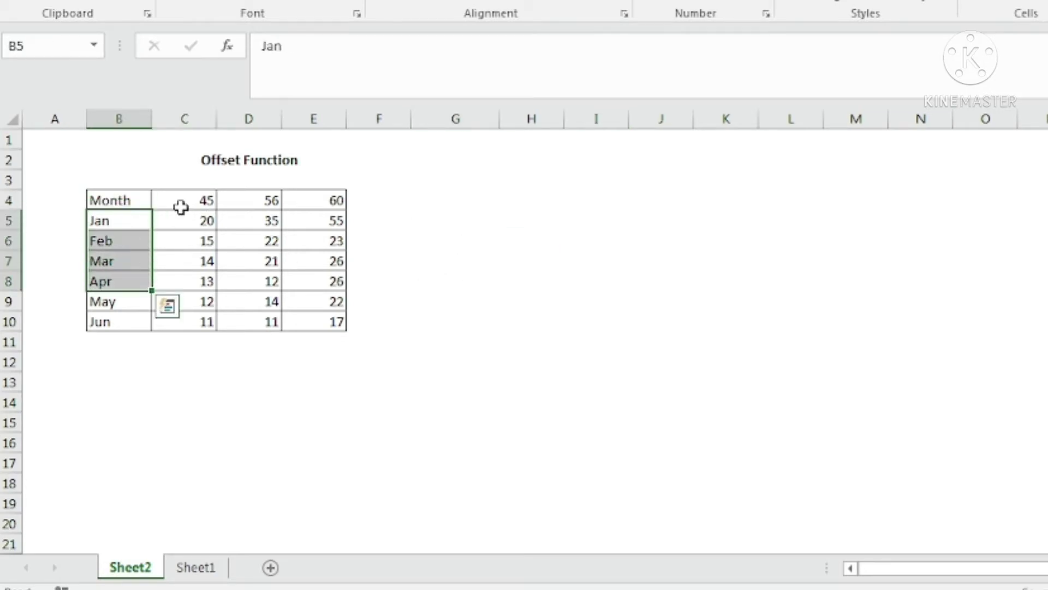
pyautogui.moveTo(207, 202); pyautogui.dragTo(306, 299)
pyautogui.click(279, 322)
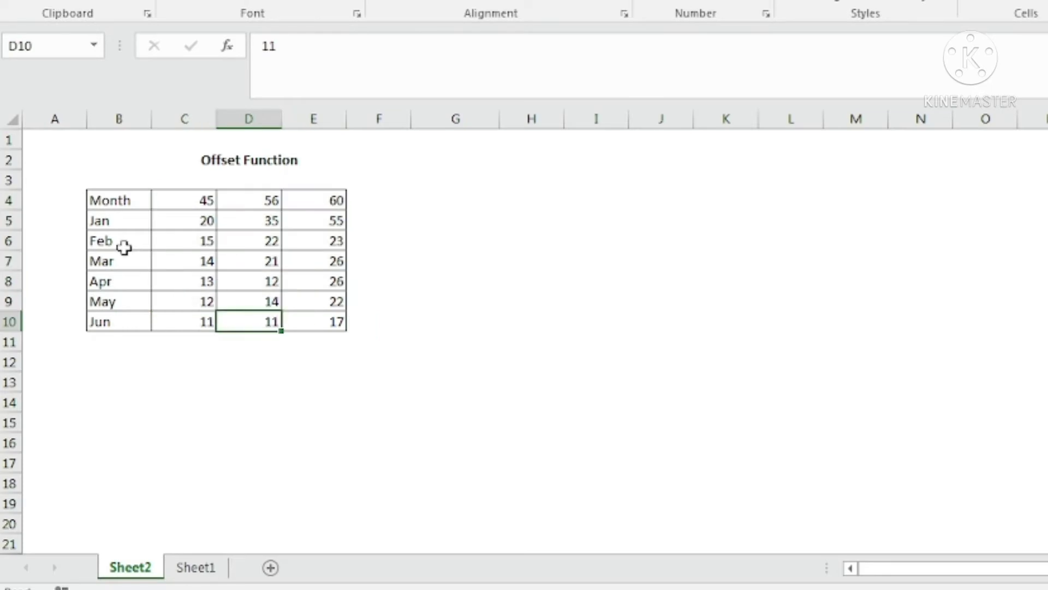
pyautogui.click(116, 200)
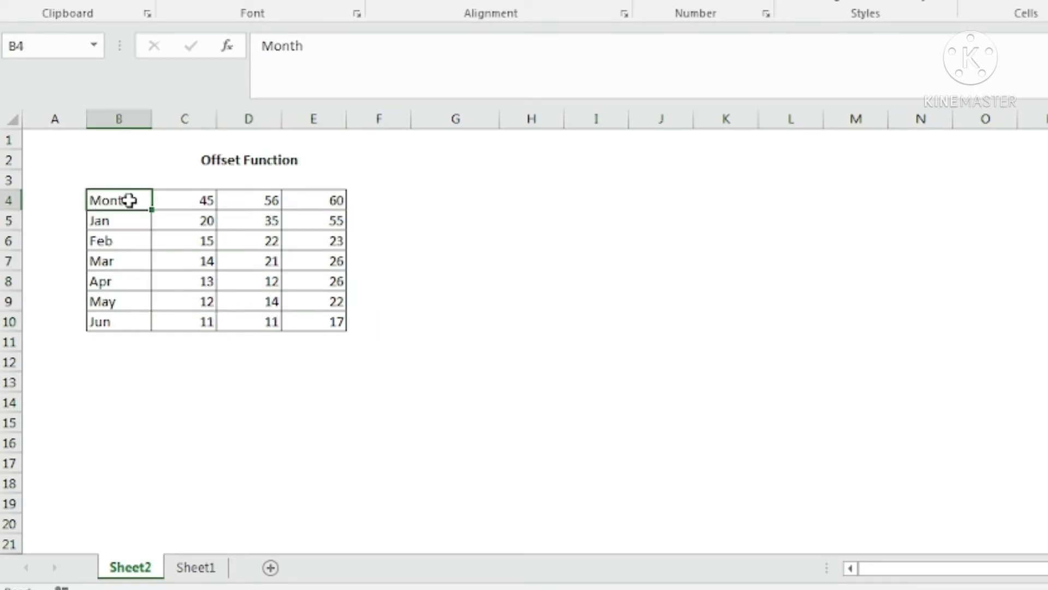
pyautogui.click(266, 240)
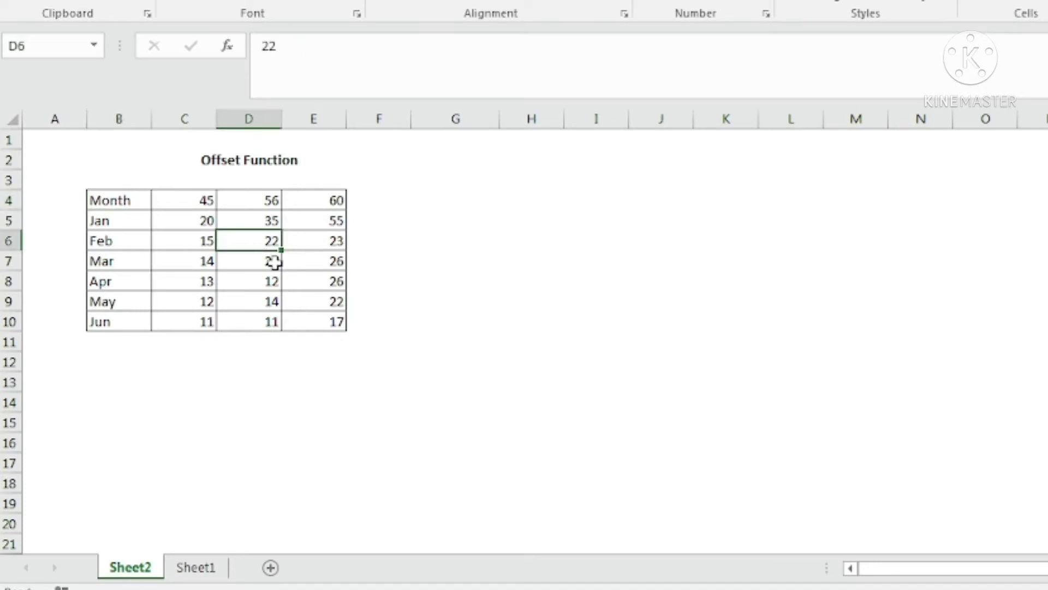
pyautogui.click(128, 201)
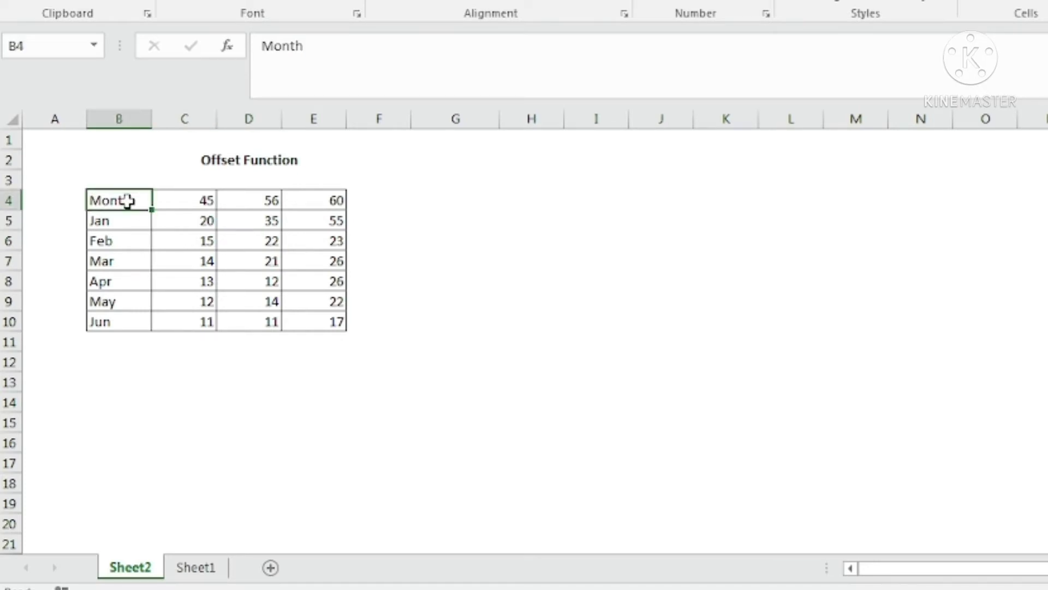
pyautogui.moveTo(128, 205); pyautogui.dragTo(240, 243)
pyautogui.click(127, 243)
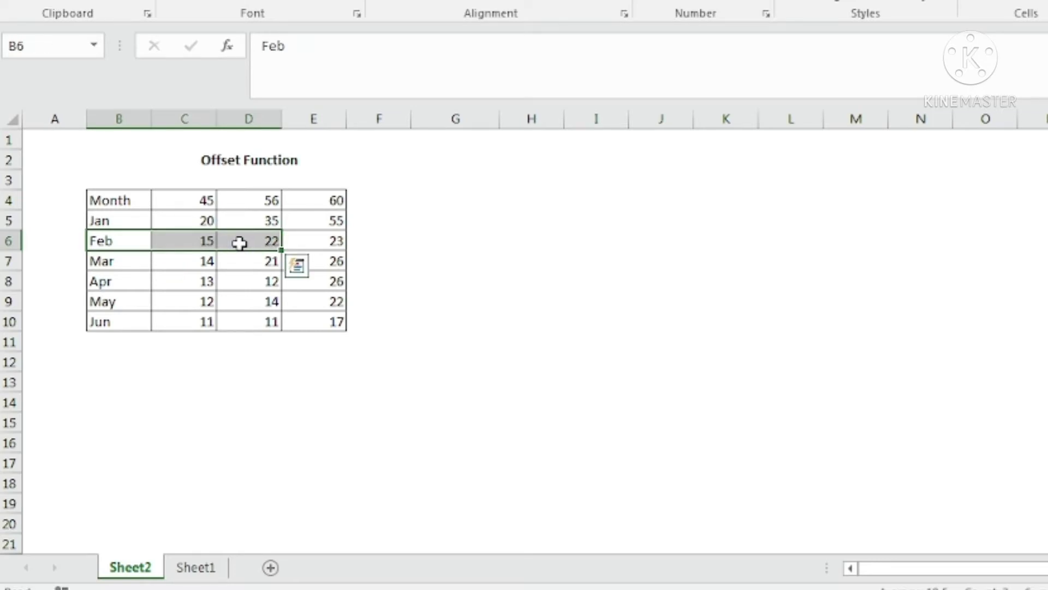
pyautogui.click(240, 243)
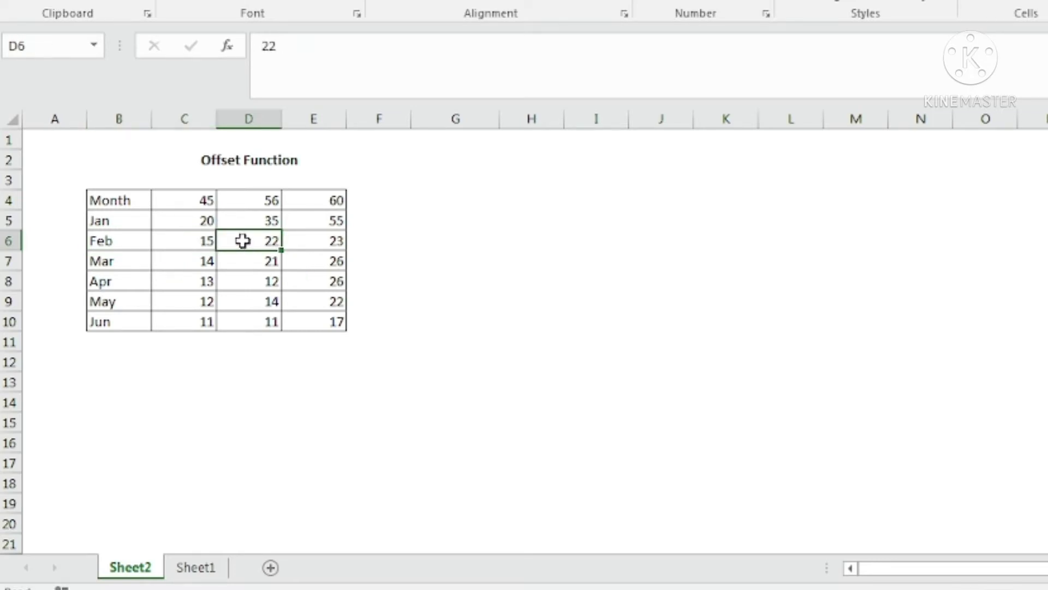
# Step: Enter =OFFSET(B4,2,2) in G4 so it returns 22 from the Feb row
pyautogui.click(484, 197)
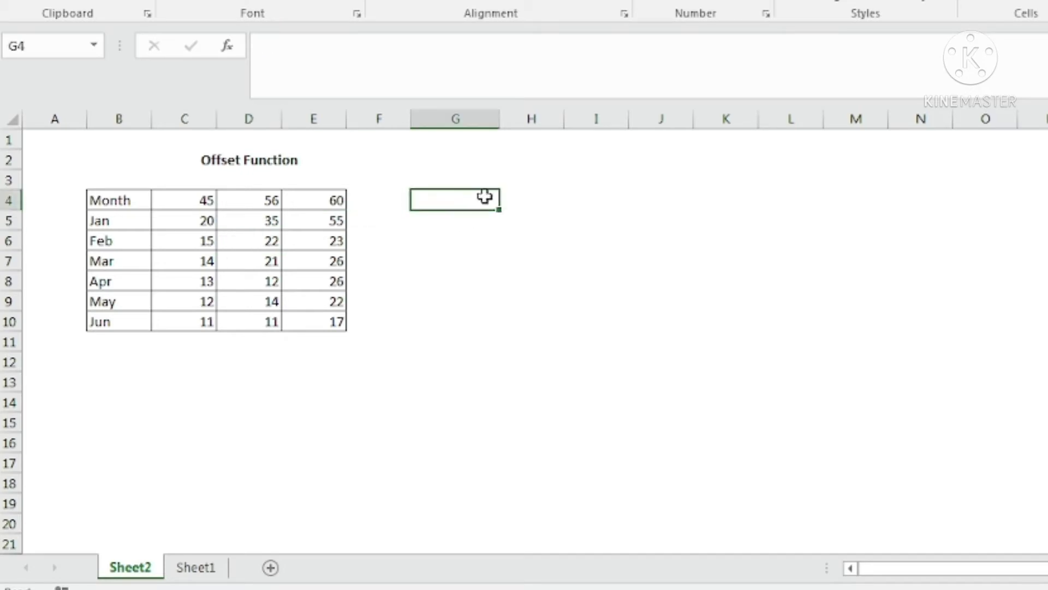
pyautogui.write('=')
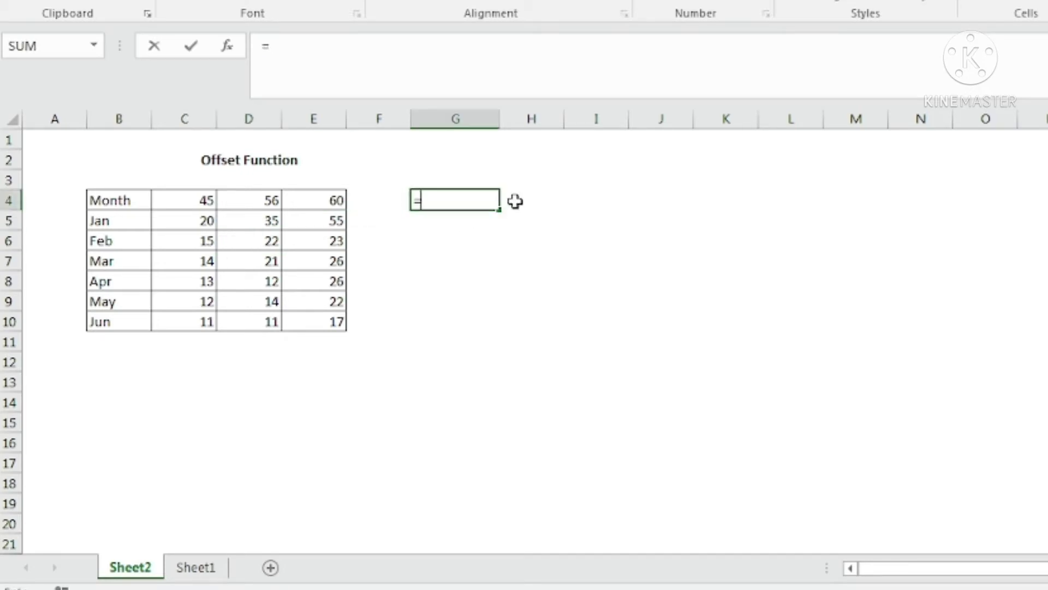
pyautogui.write('off')
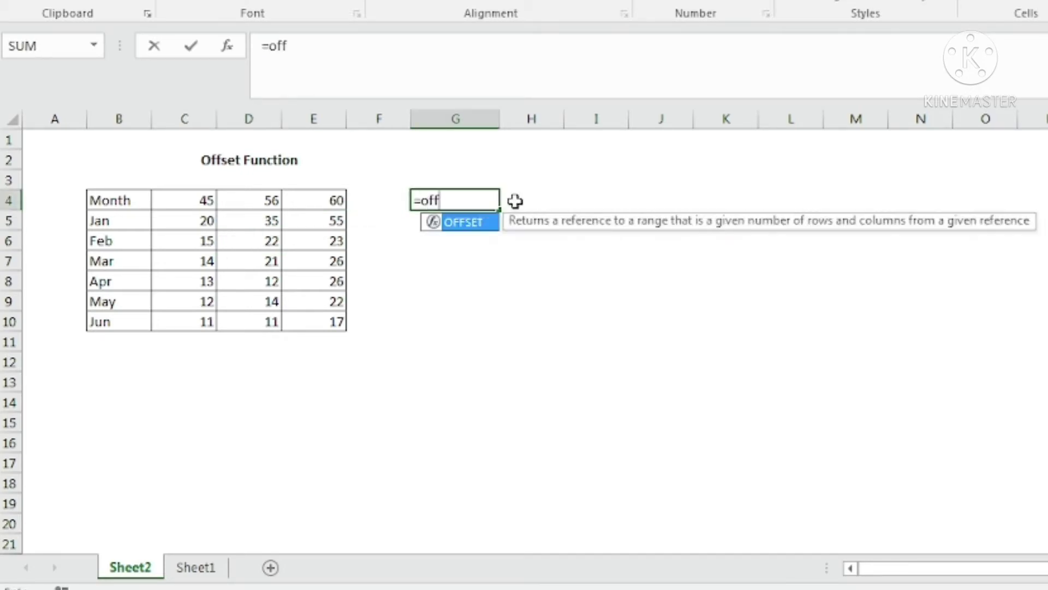
pyautogui.write('set')
pyautogui.press('Tab')
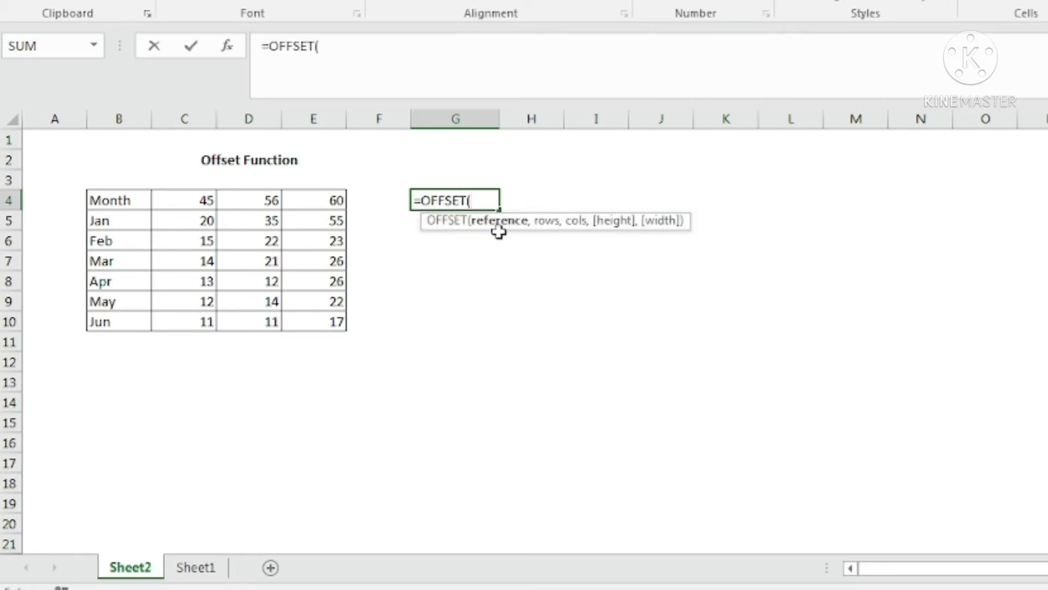
pyautogui.click(134, 201)
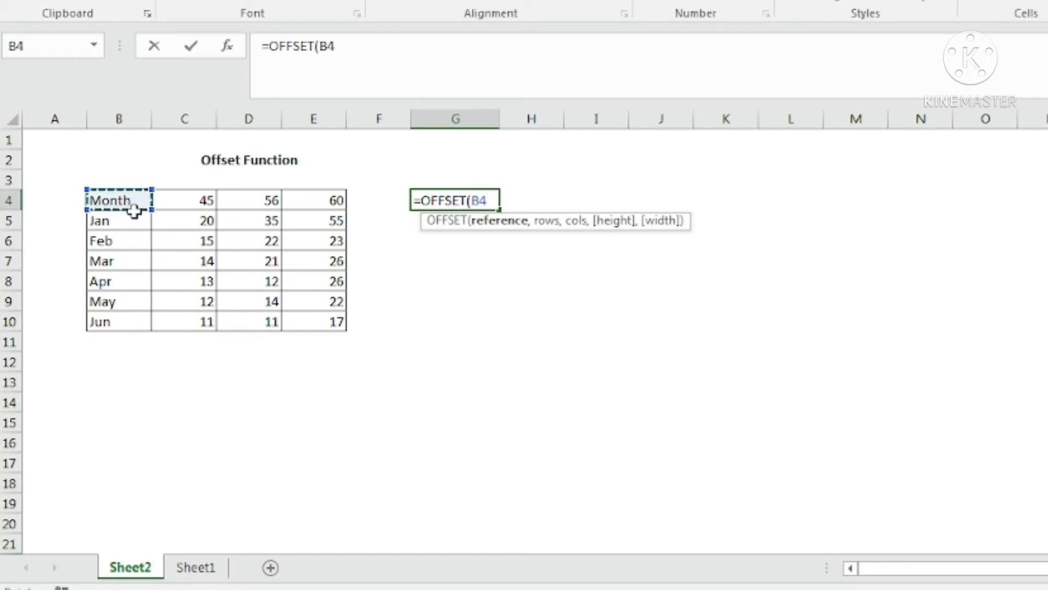
pyautogui.write(',')
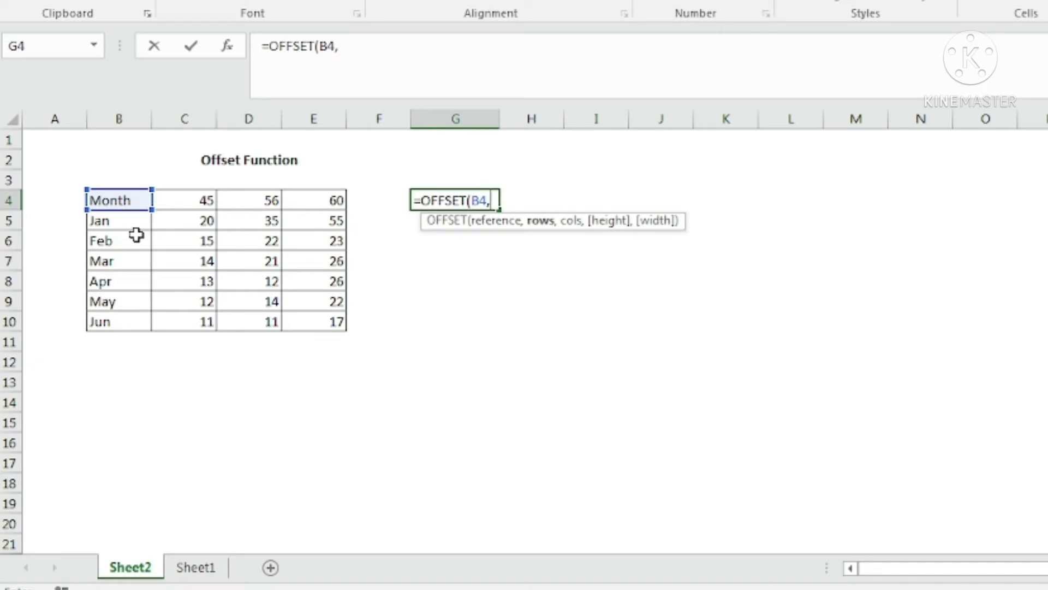
pyautogui.write('2')
pyautogui.write(',2')
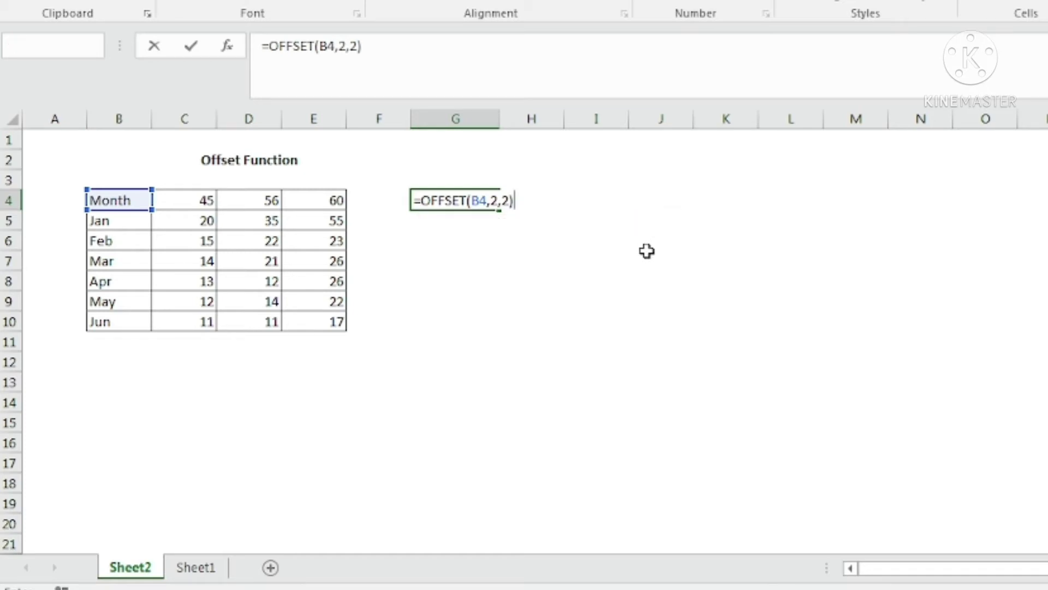
pyautogui.press('Return')
pyautogui.click(478, 202)
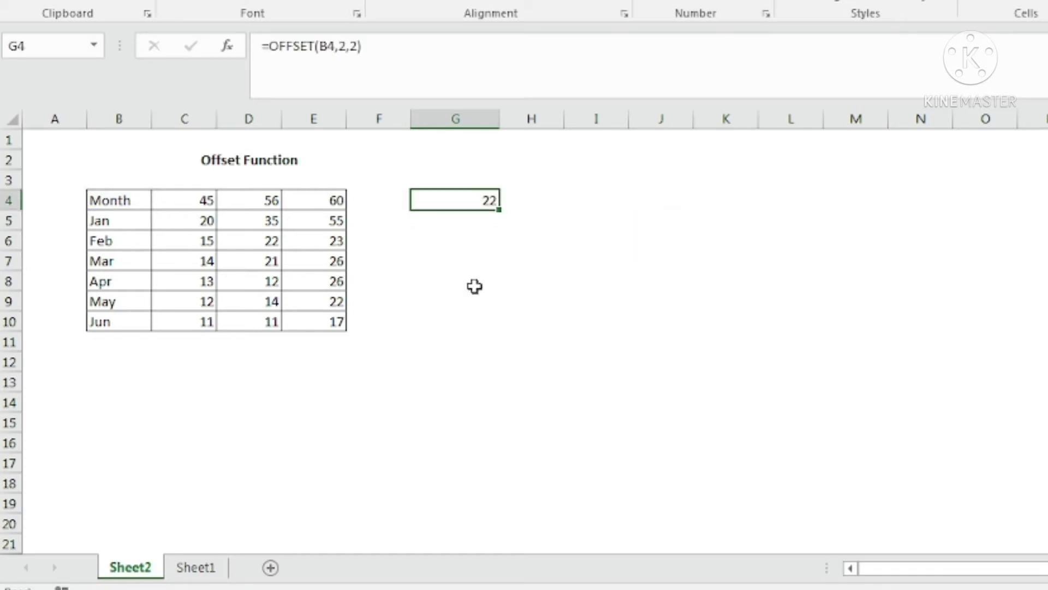
# Step: Enter =OFFSET(B7,-3,2) in G6 and compare its result with D4
pyautogui.click(468, 245)
pyautogui.write('=')
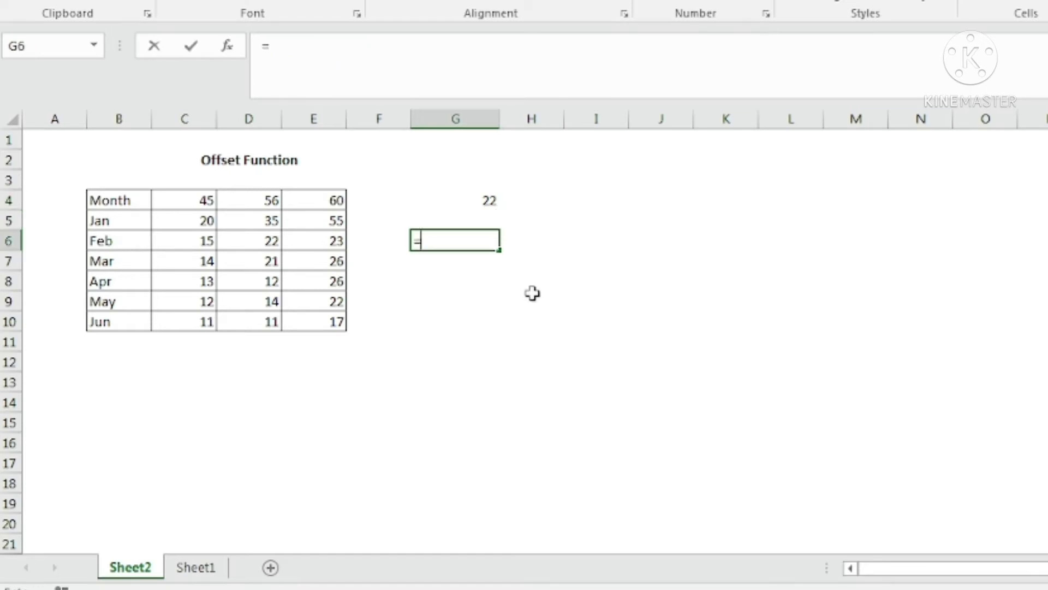
pyautogui.write('offse')
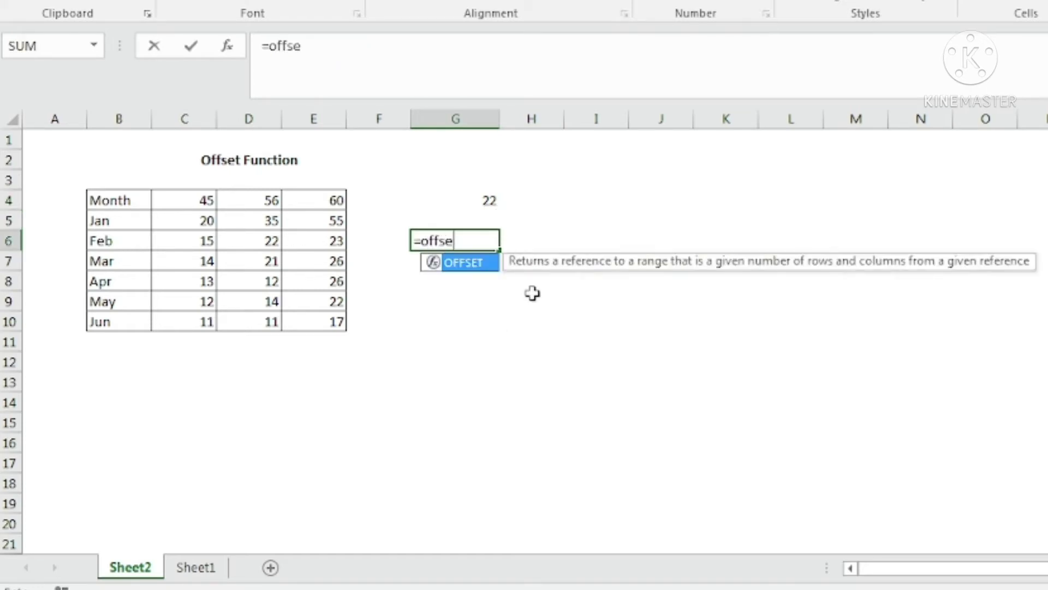
pyautogui.press('Tab')
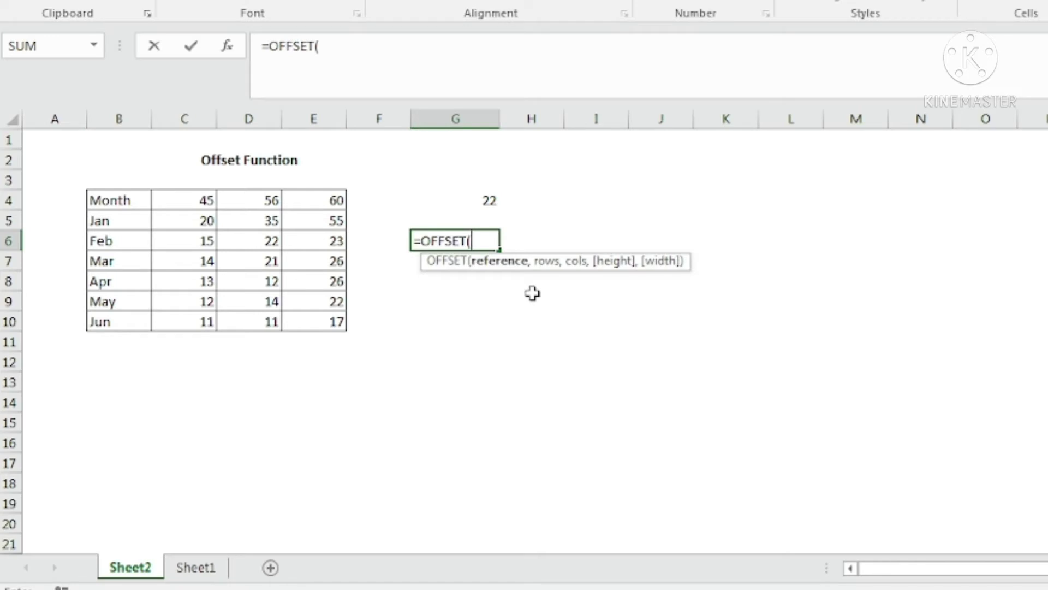
pyautogui.click(124, 261)
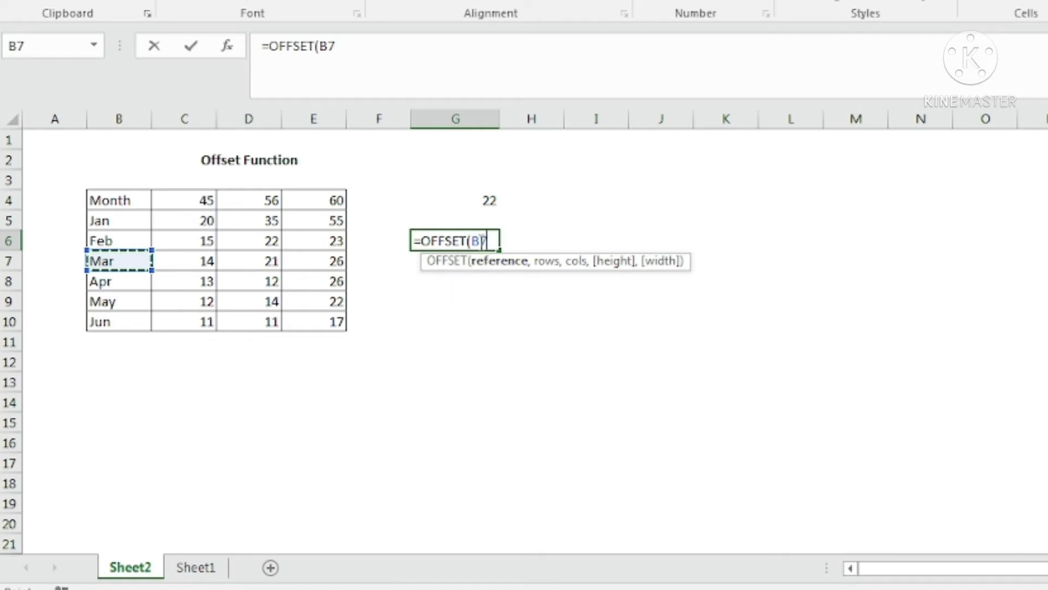
pyautogui.write(',-3')
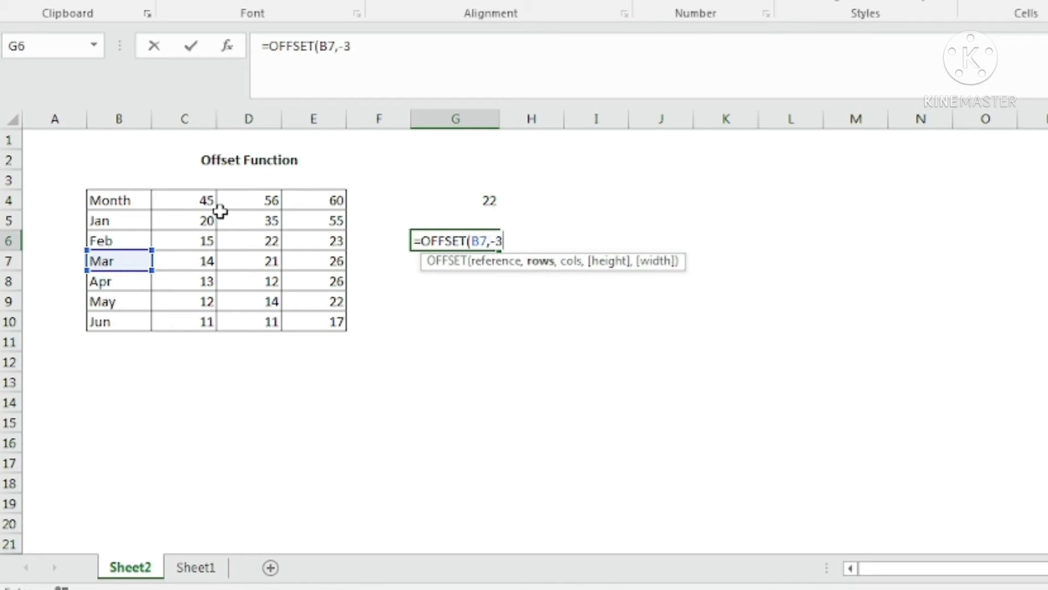
pyautogui.write(',2')
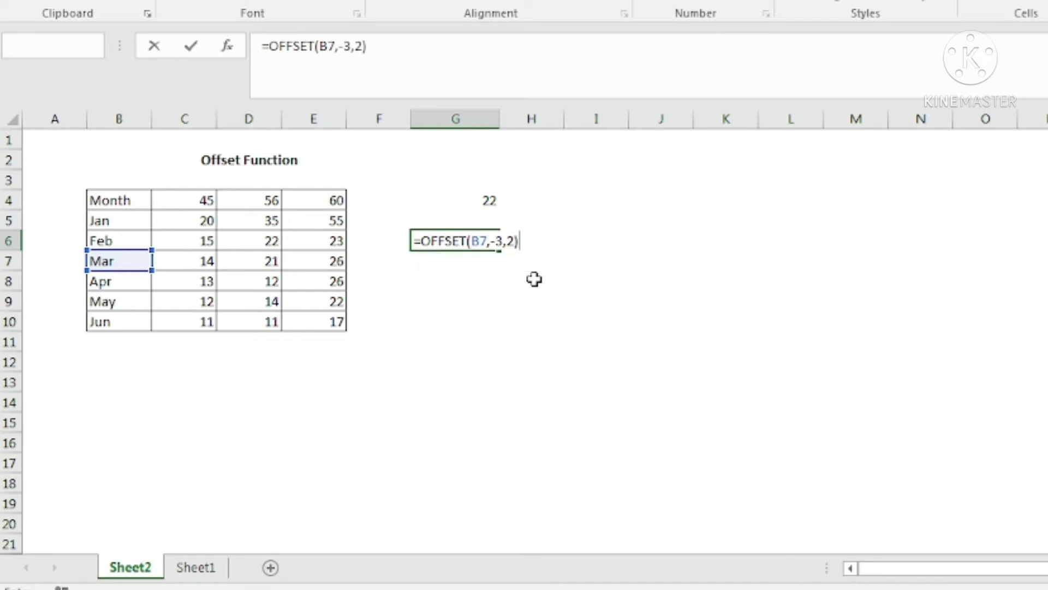
pyautogui.press('Return')
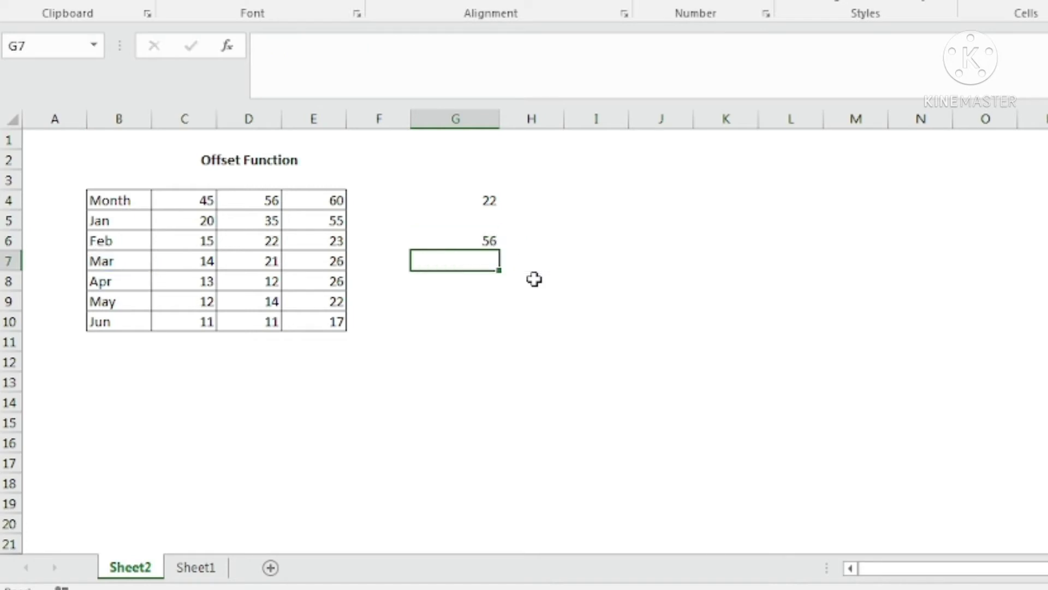
pyautogui.click(254, 204)
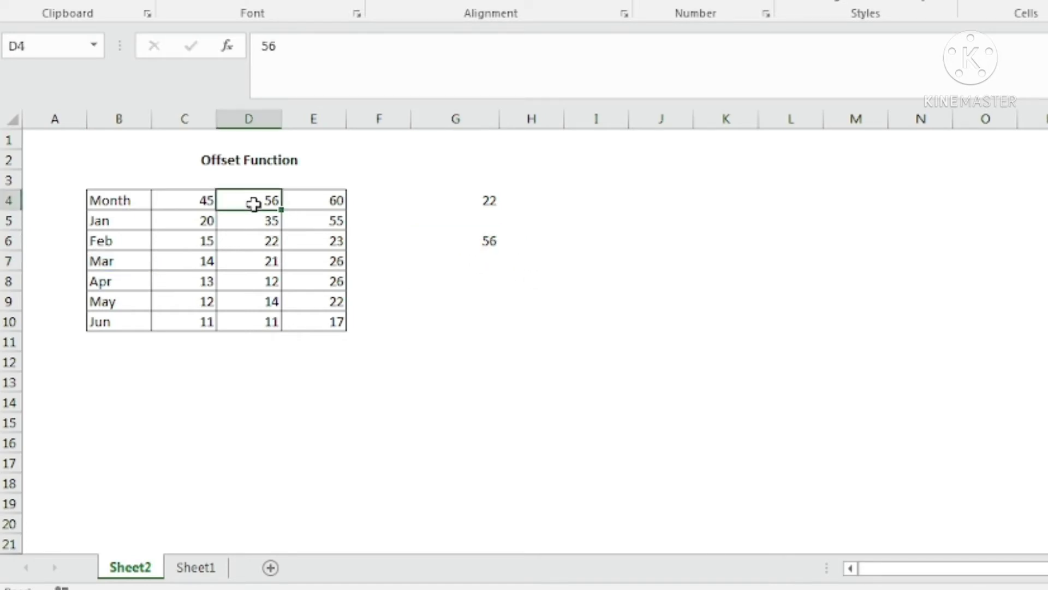
pyautogui.click(482, 241)
# Step: Edit G6 to =OFFSET(B7,-3,1) so it returns 45 from the Month header row
pyautogui.click(365, 54)
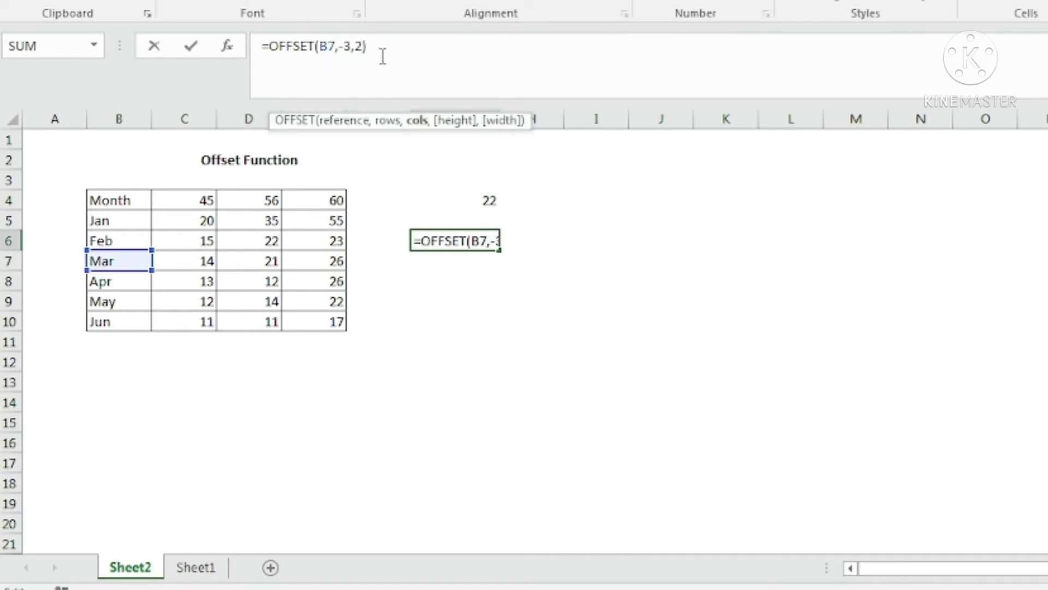
pyautogui.press('BackSpace')
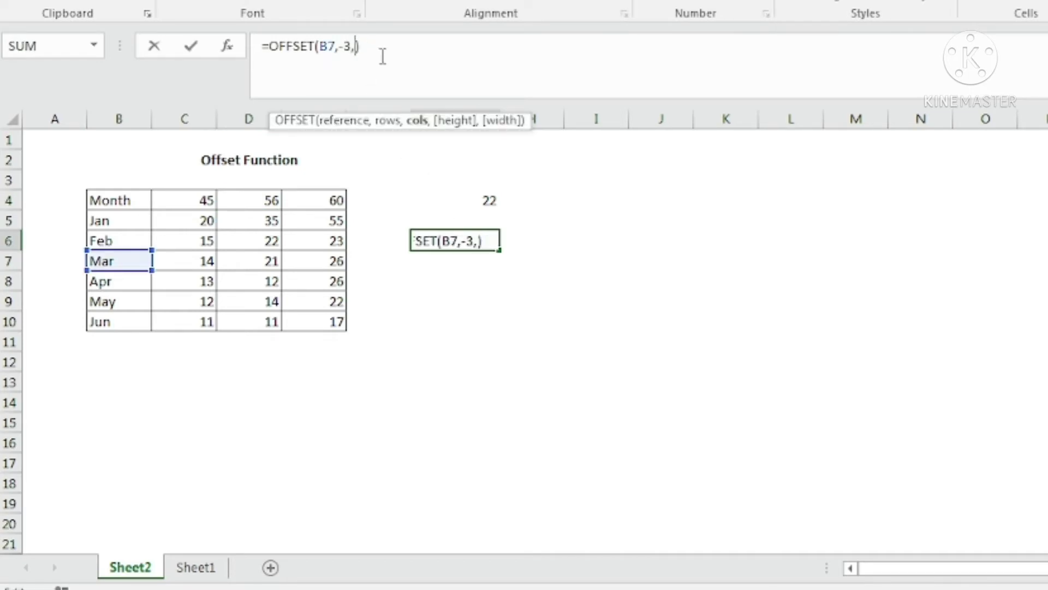
pyautogui.write('1')
pyautogui.press('Return')
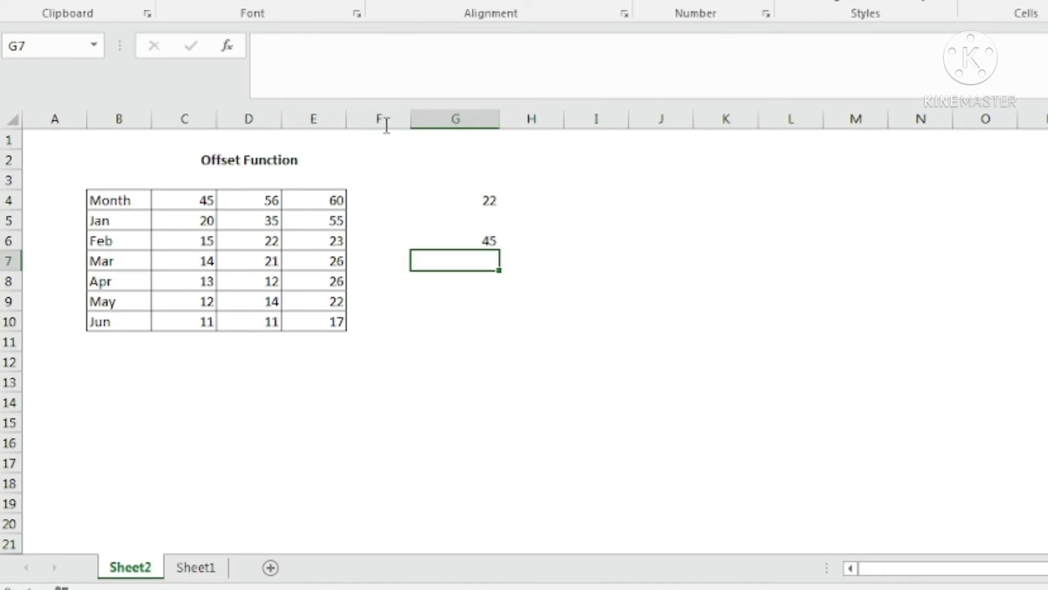
pyautogui.click(464, 244)
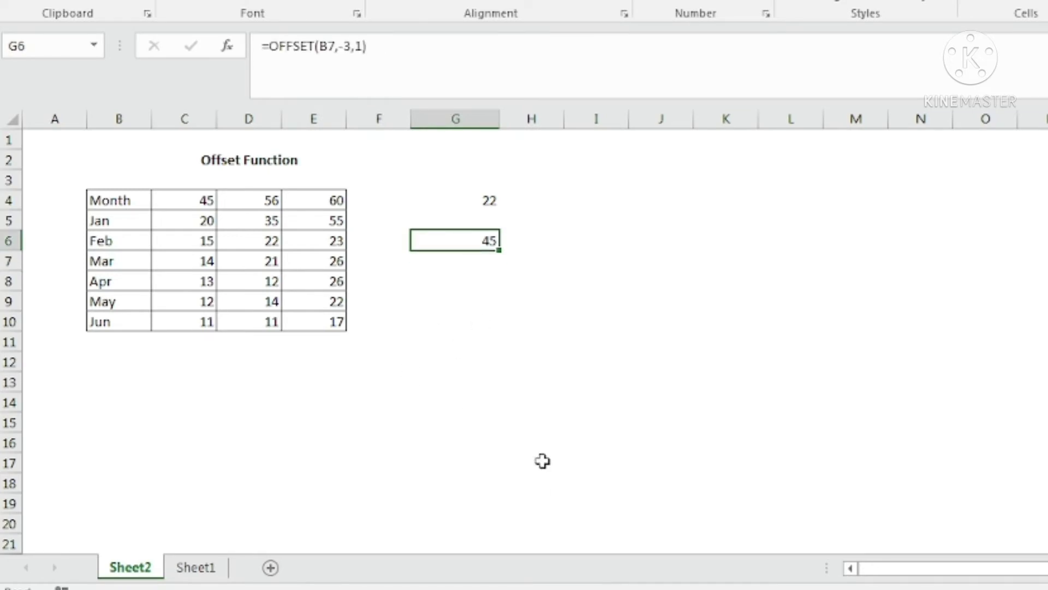
# Step: On Sheet1, review the Month list through November-21, its revenues, and the empty Last Month cell
pyautogui.click(195, 568)
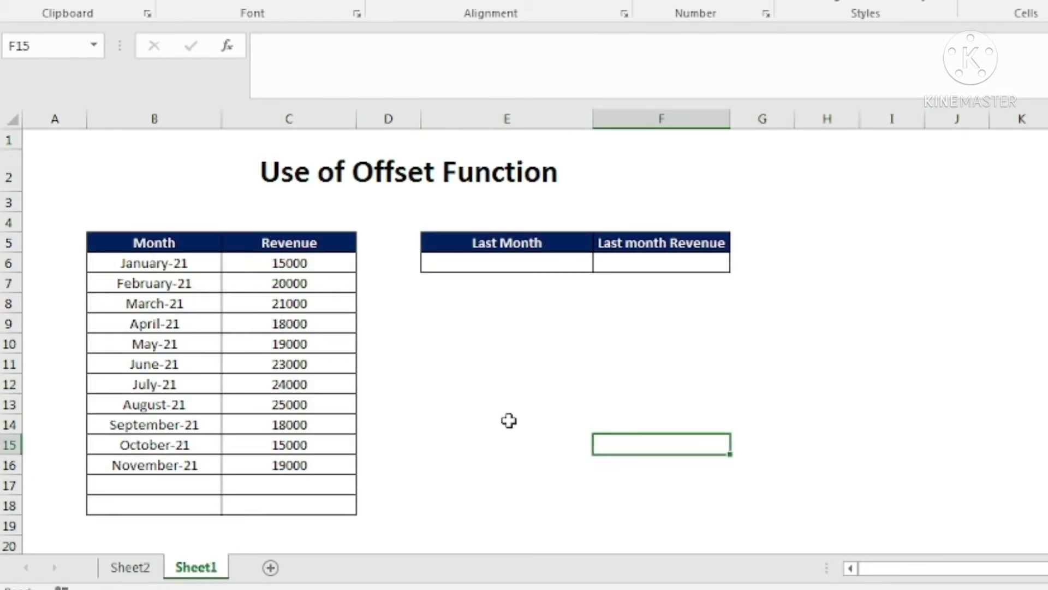
pyautogui.moveTo(169, 263); pyautogui.dragTo(163, 463)
pyautogui.click(164, 261)
pyautogui.click(162, 469)
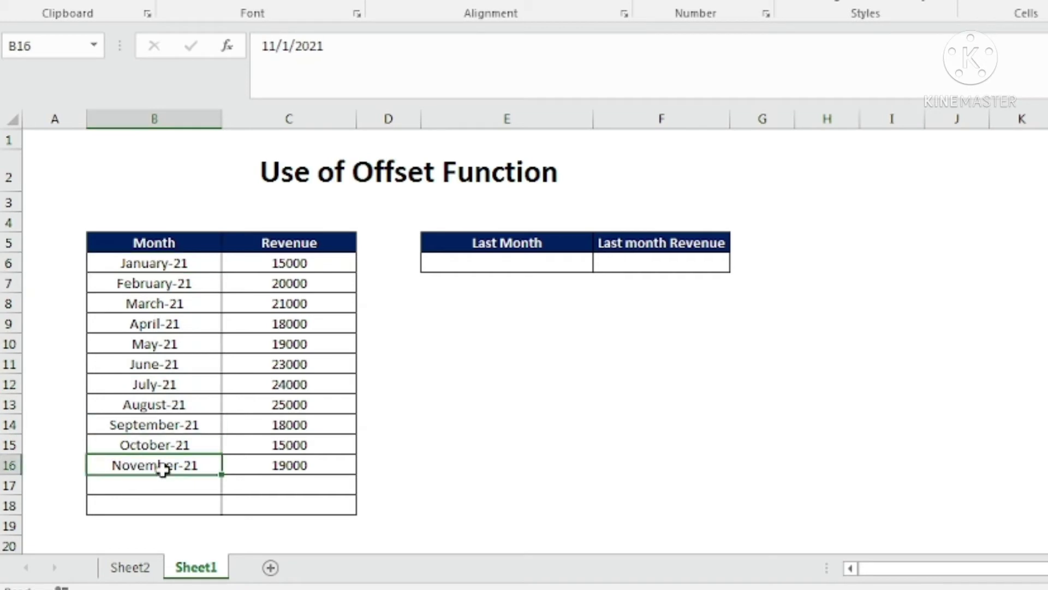
pyautogui.click(313, 261)
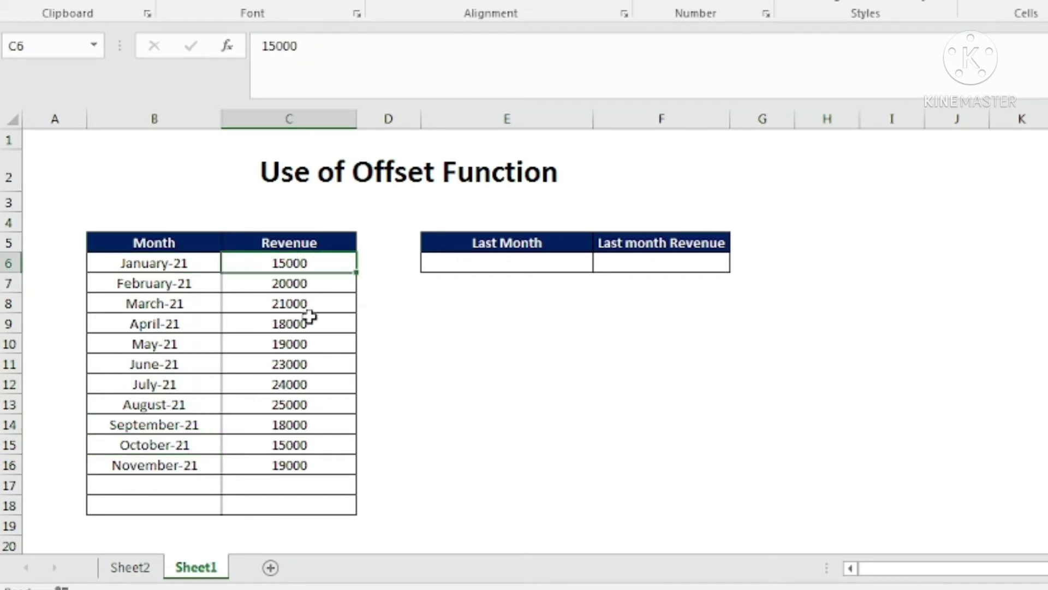
pyautogui.click(309, 319)
pyautogui.click(295, 403)
pyautogui.click(297, 465)
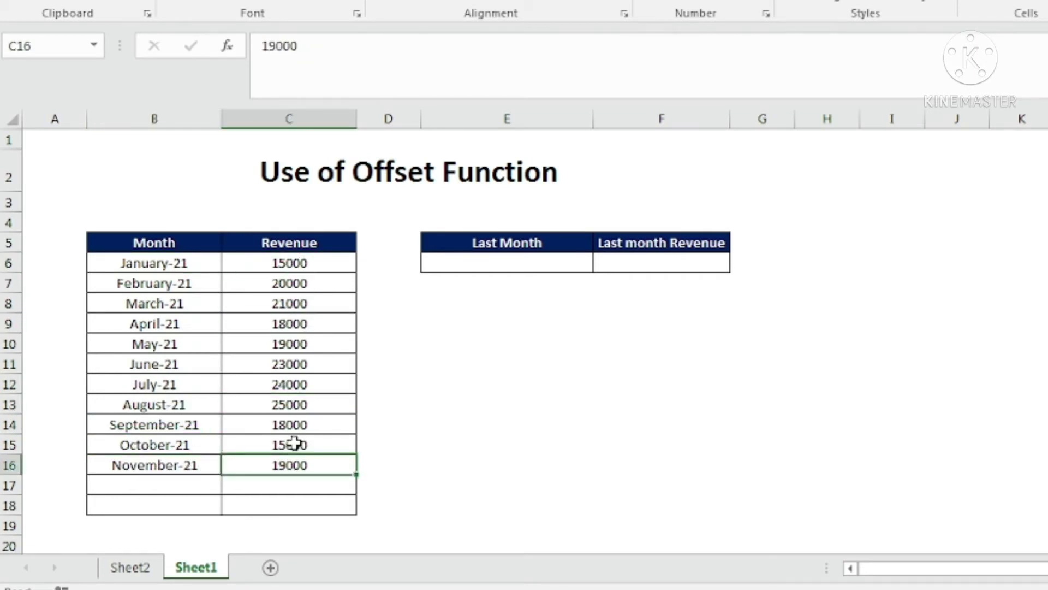
pyautogui.click(464, 260)
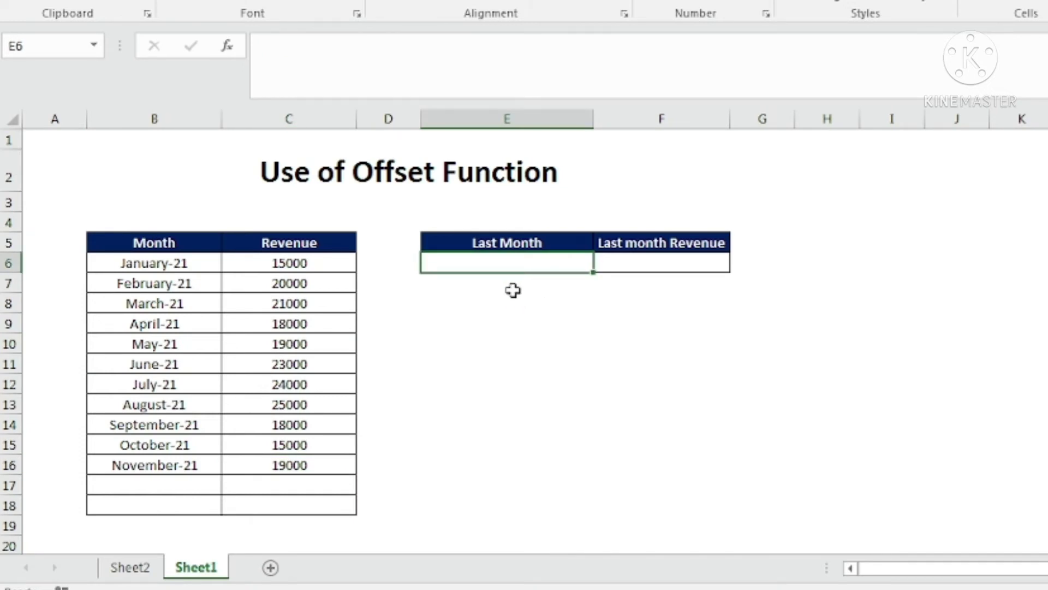
# Step: Point out the empty rows below the table for new months, then select E6
pyautogui.click(178, 489)
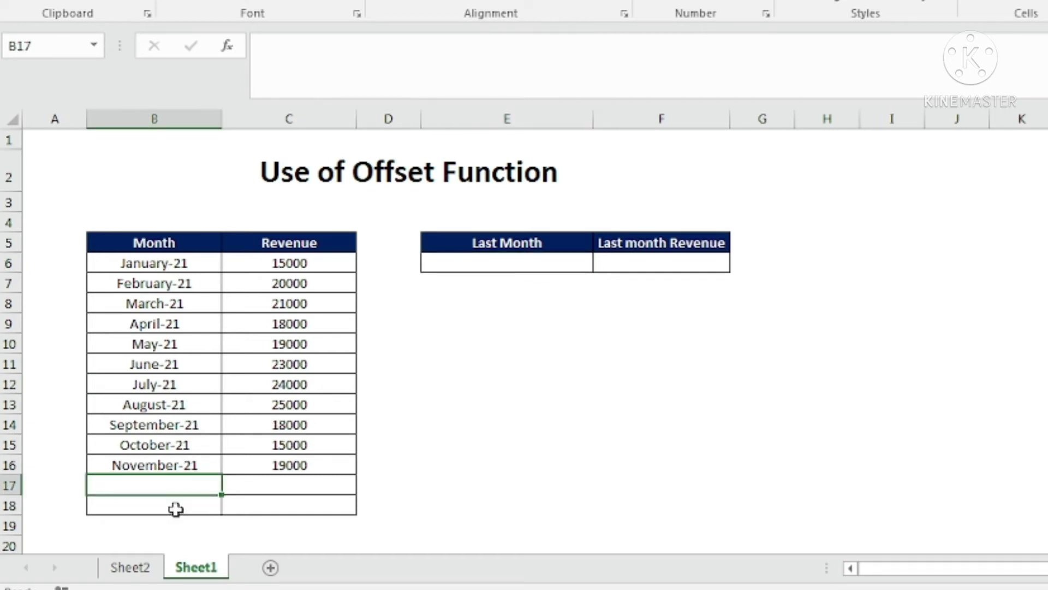
pyautogui.click(175, 507)
pyautogui.click(176, 524)
pyautogui.click(173, 488)
pyautogui.click(173, 504)
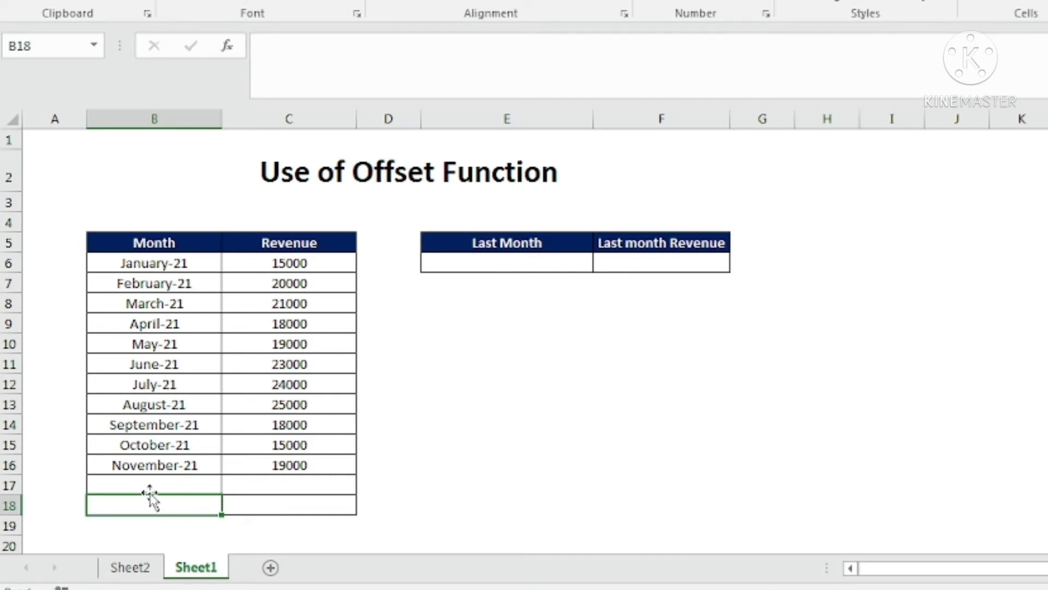
pyautogui.click(492, 266)
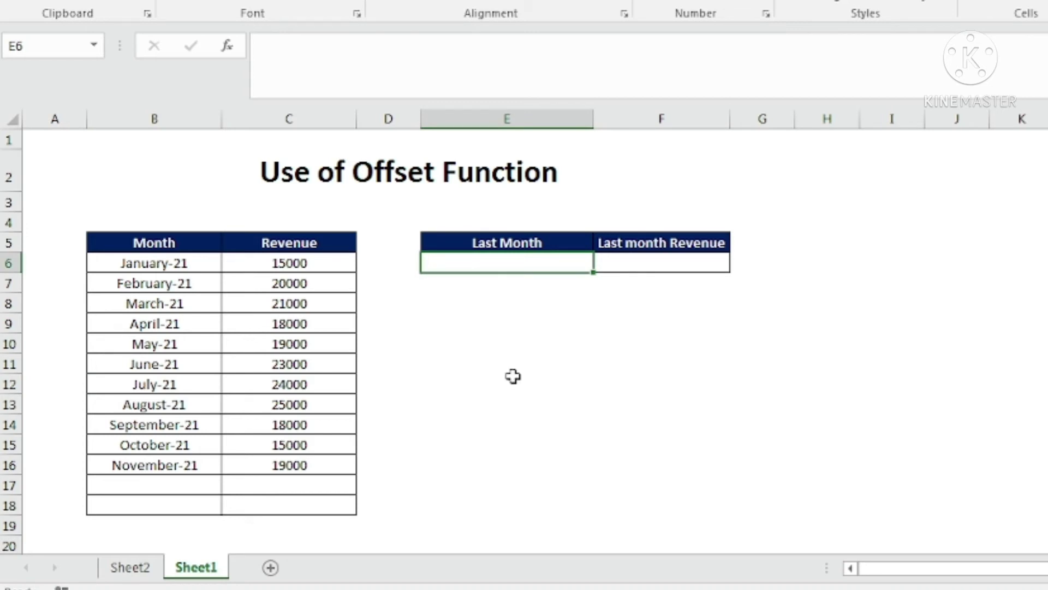
# Step: Begin E6's formula as =OFFSET(B5,COUNTA( with the Month header B5 as reference
pyautogui.write('=offs')
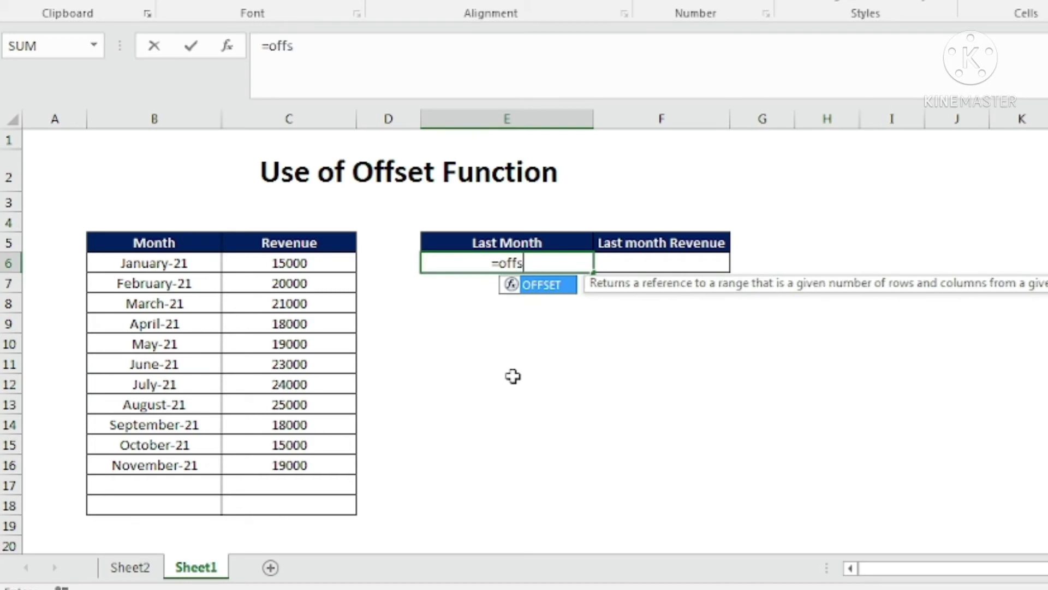
pyautogui.write('et')
pyautogui.press('Tab')
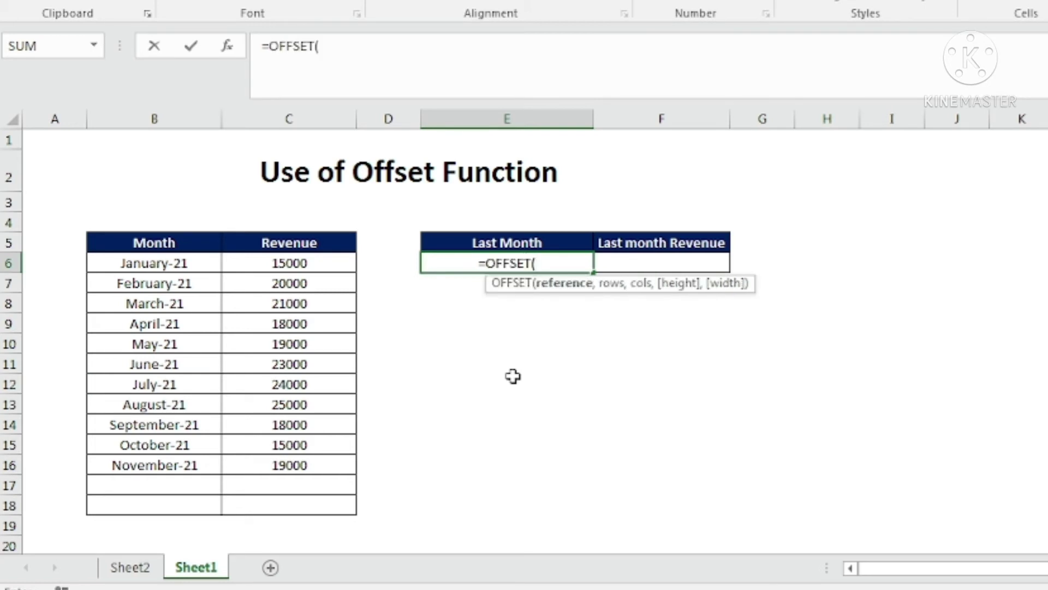
pyautogui.click(158, 240)
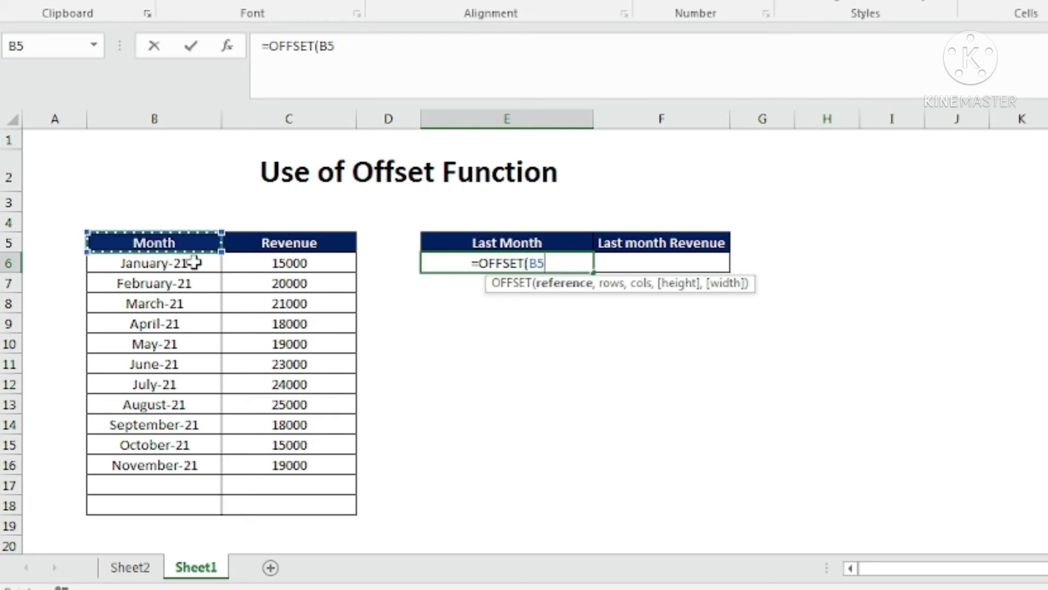
pyautogui.write(',')
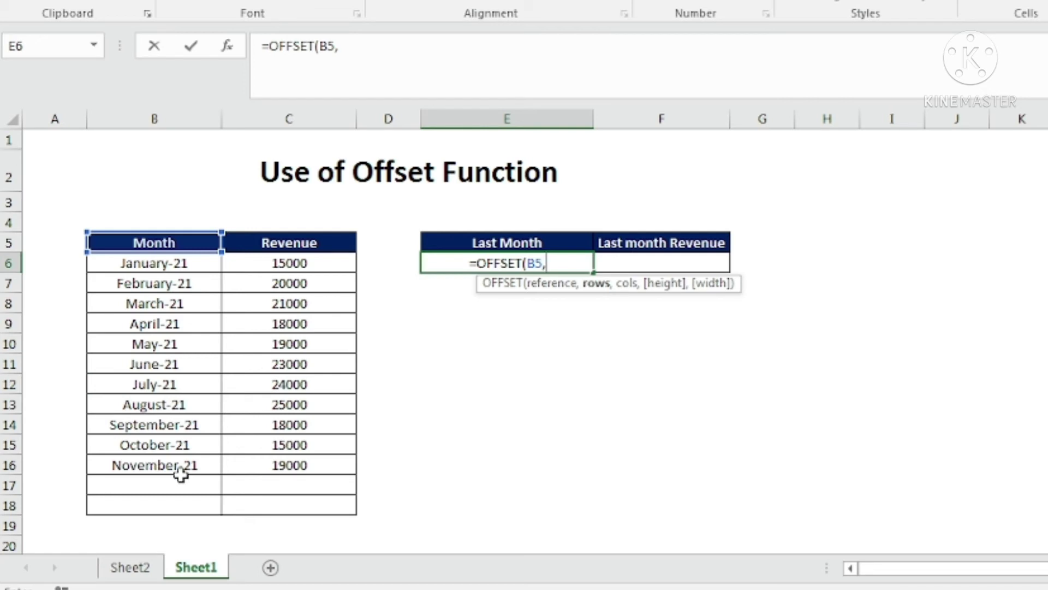
pyautogui.write('count')
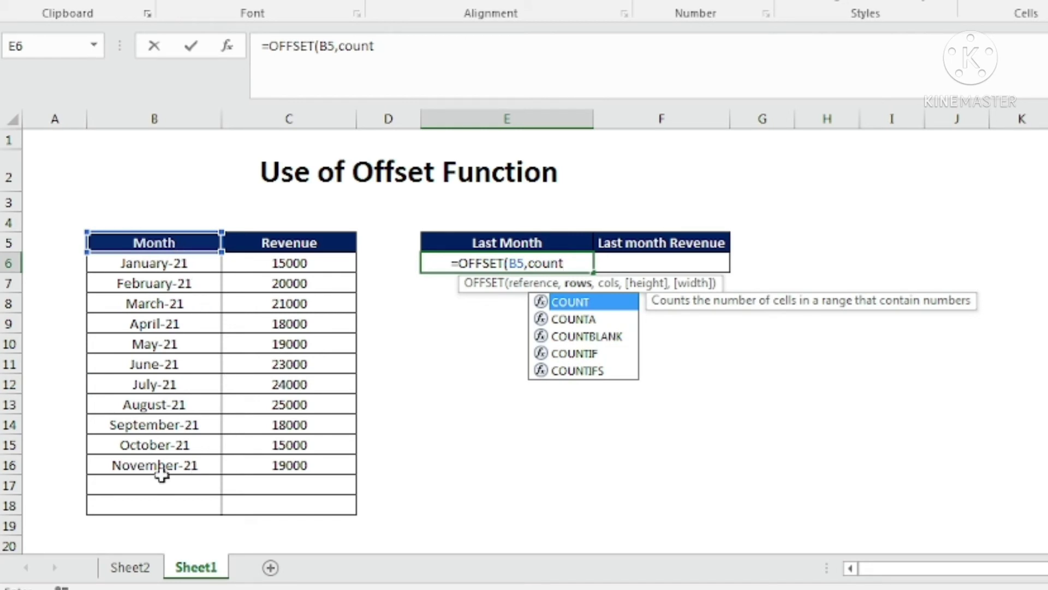
pyautogui.write('a')
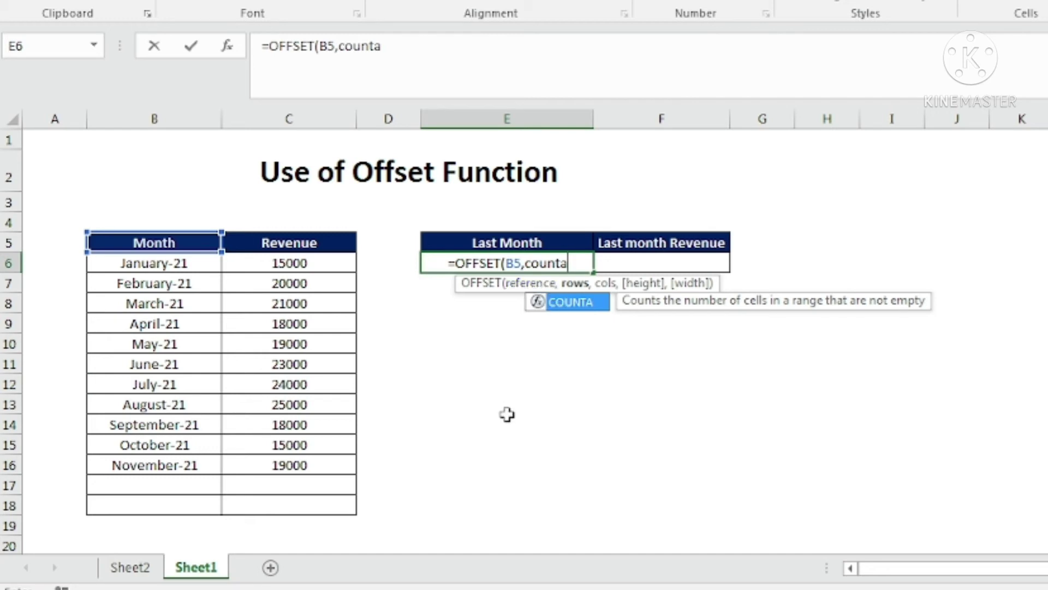
pyautogui.press('Tab')
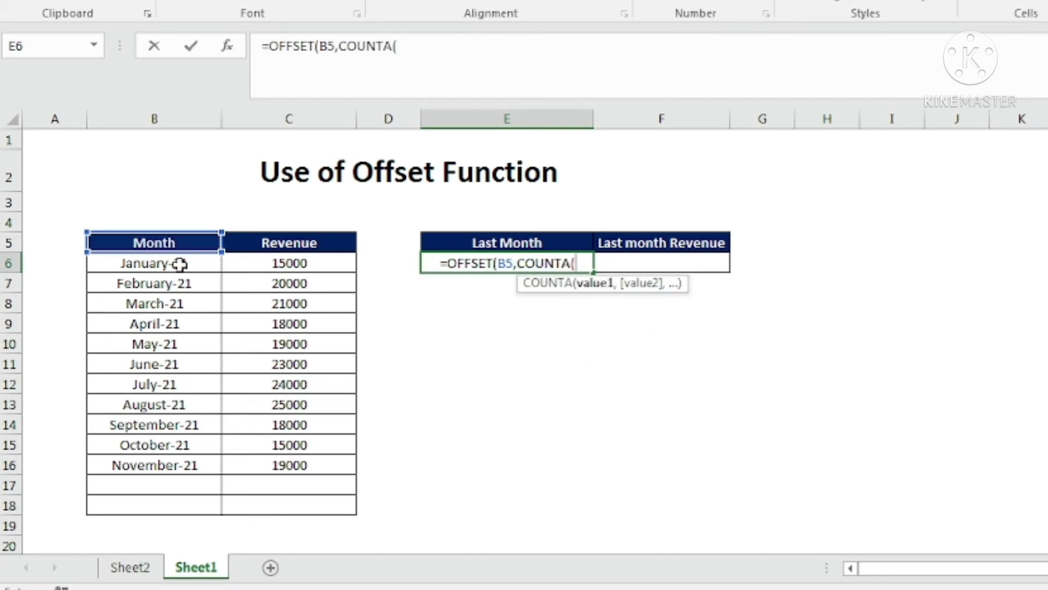
# Step: Complete E6 as =OFFSET(B5,COUNTA(B6:B20),0) so it returns November-21, matching B16
pyautogui.moveTo(180, 263); pyautogui.dragTo(182, 547)
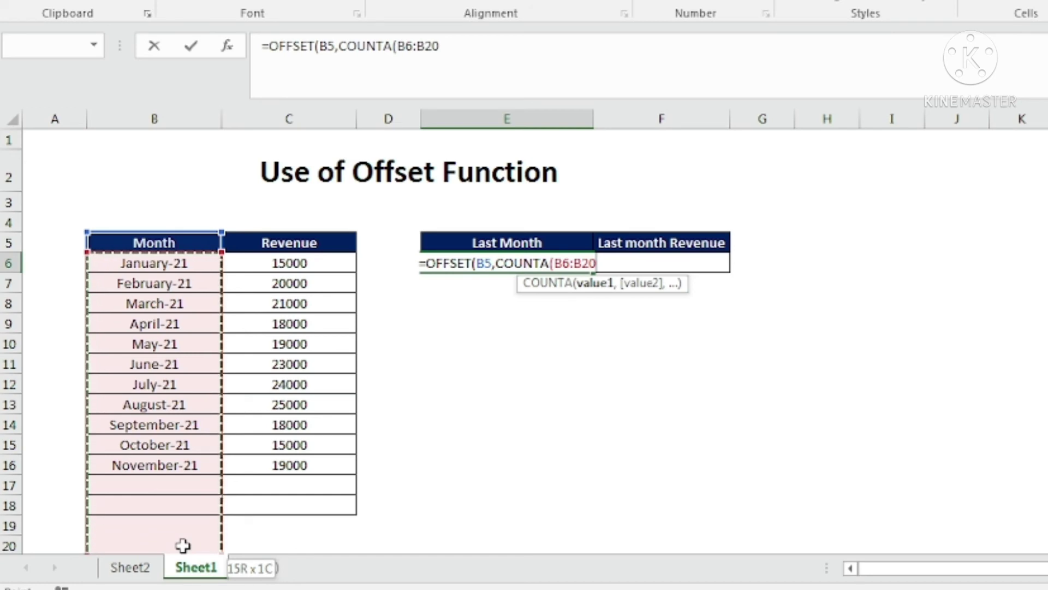
pyautogui.moveTo(182, 545); pyautogui.dragTo(182, 545)
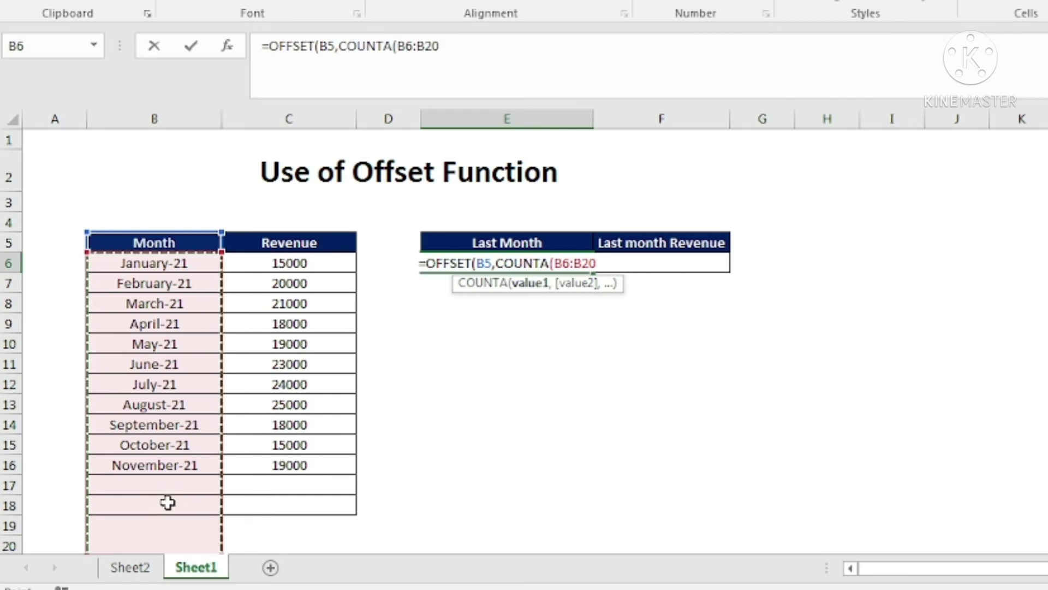
pyautogui.write(')')
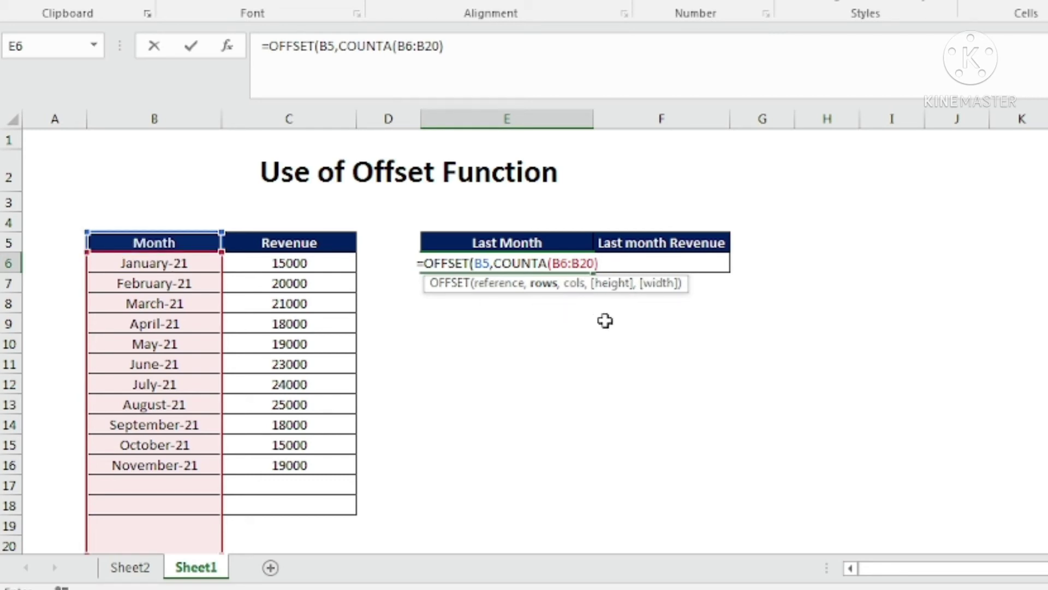
pyautogui.write(',')
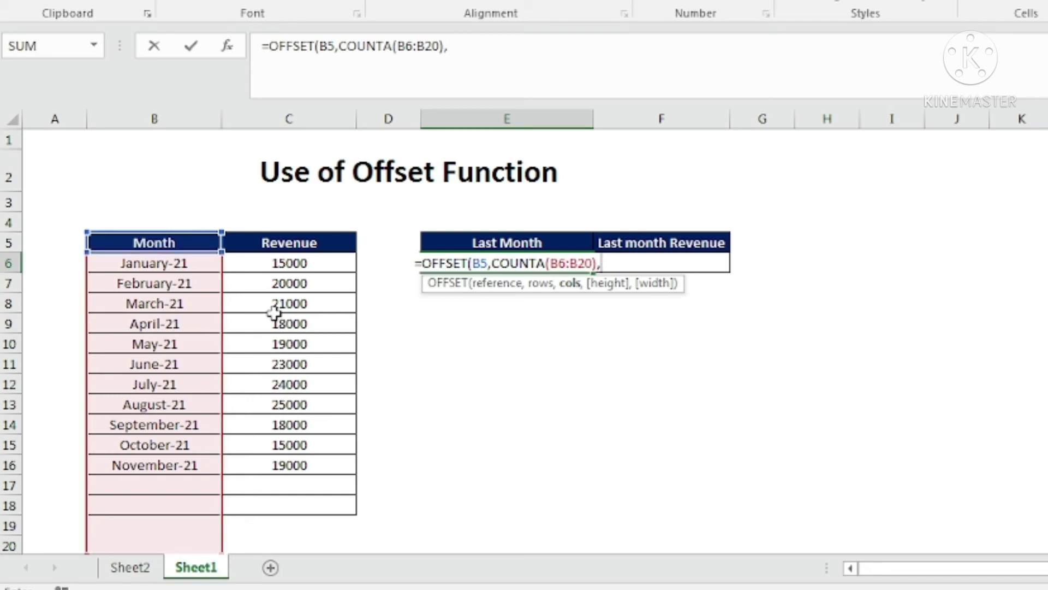
pyautogui.write('0')
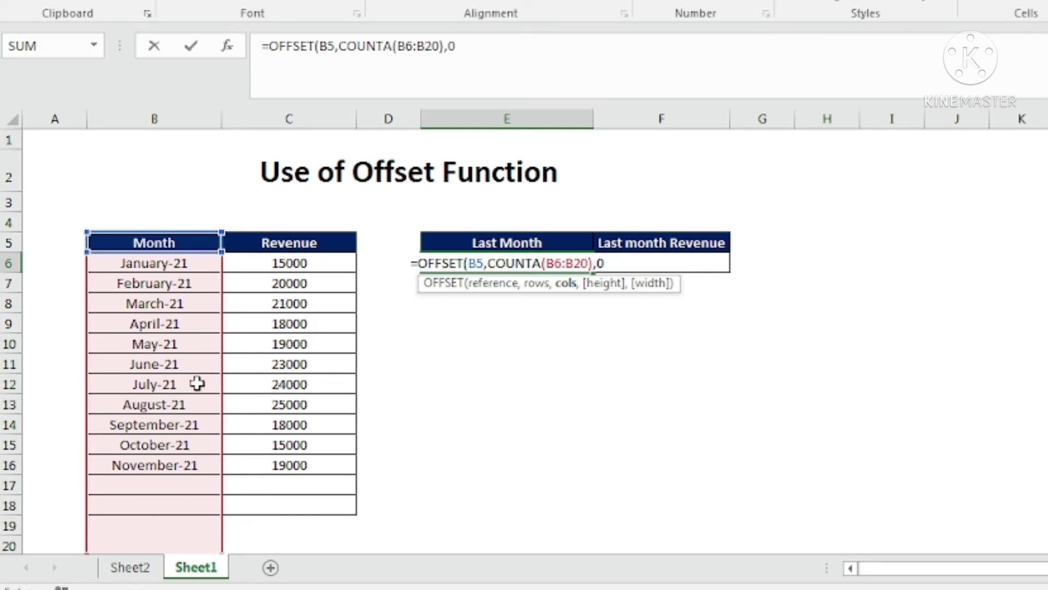
pyautogui.write(')')
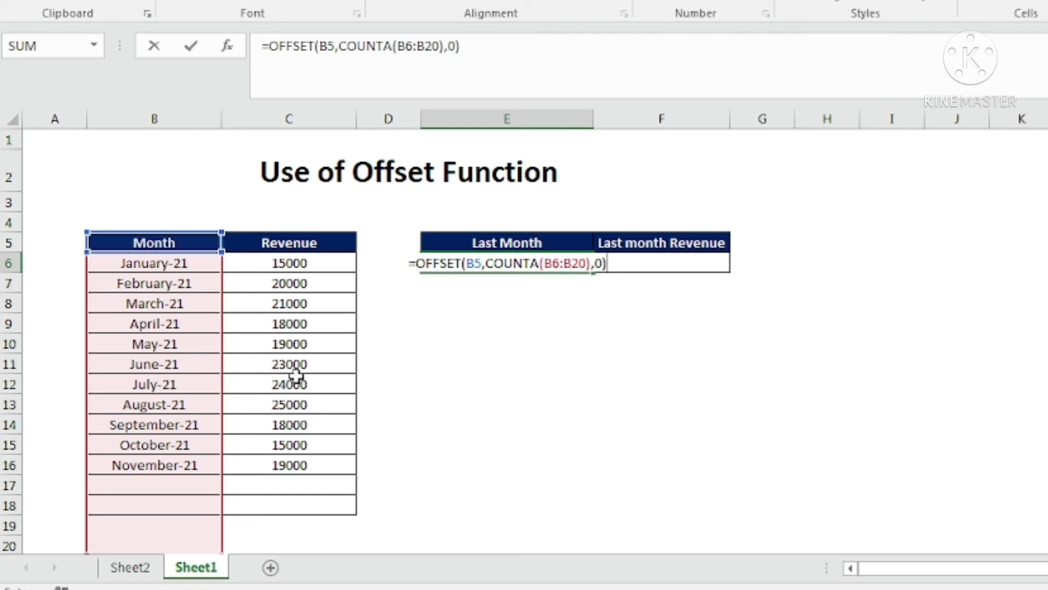
pyautogui.press('Return')
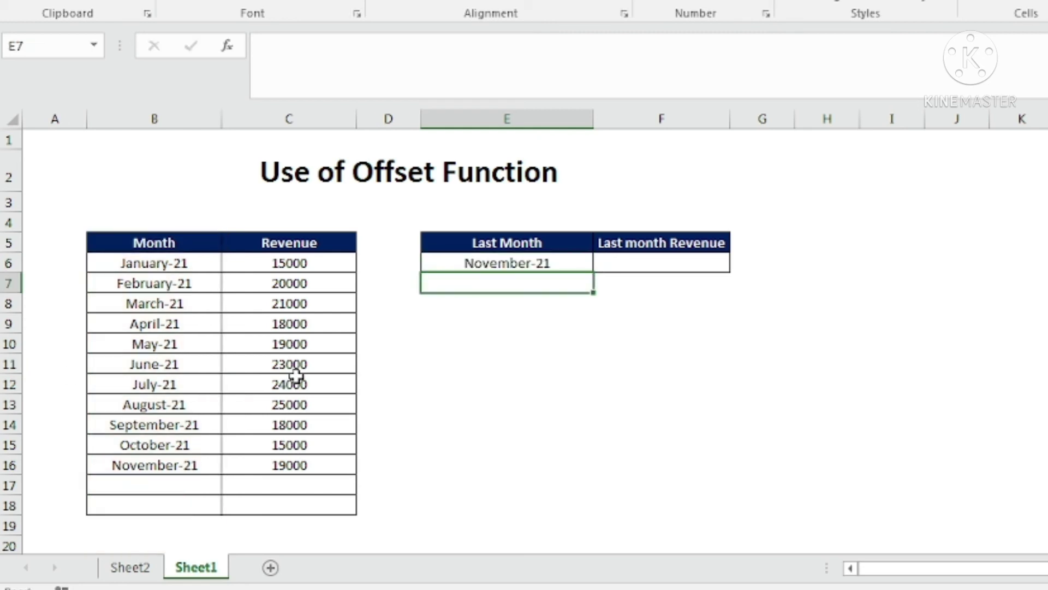
pyautogui.click(502, 259)
pyautogui.click(182, 466)
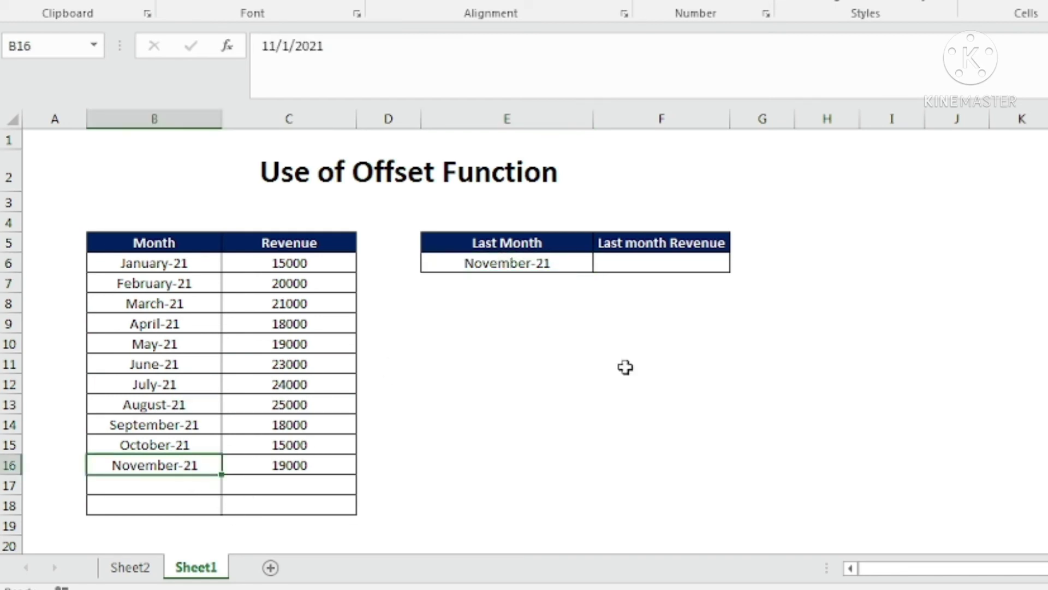
pyautogui.click(632, 262)
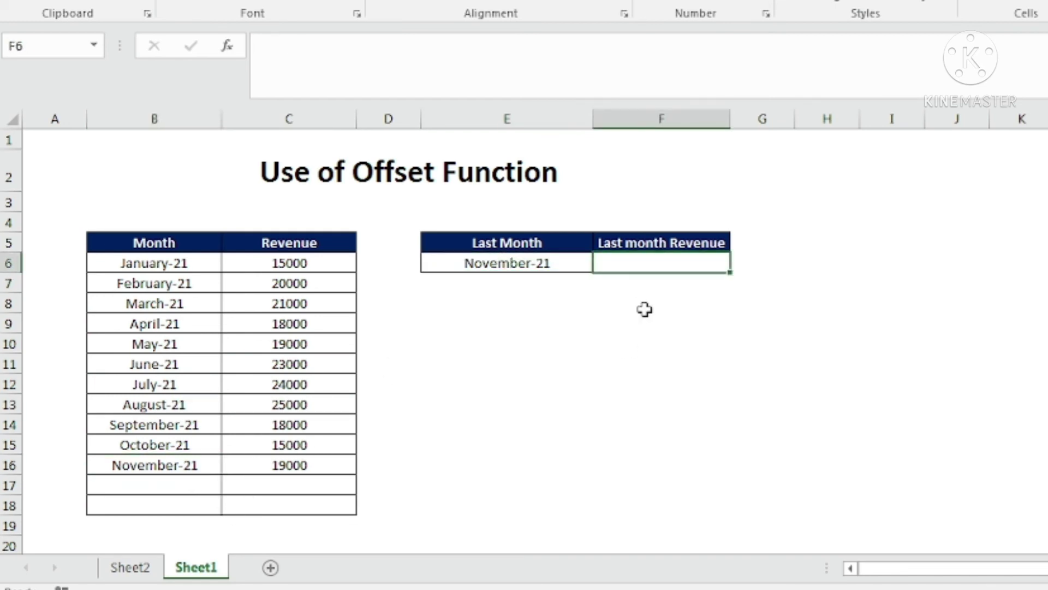
# Step: Enter =VLOOKUP(E6,$B$5:$C$23,2,0) in F6 so it returns the revenue 19000
pyautogui.write('=vlo')
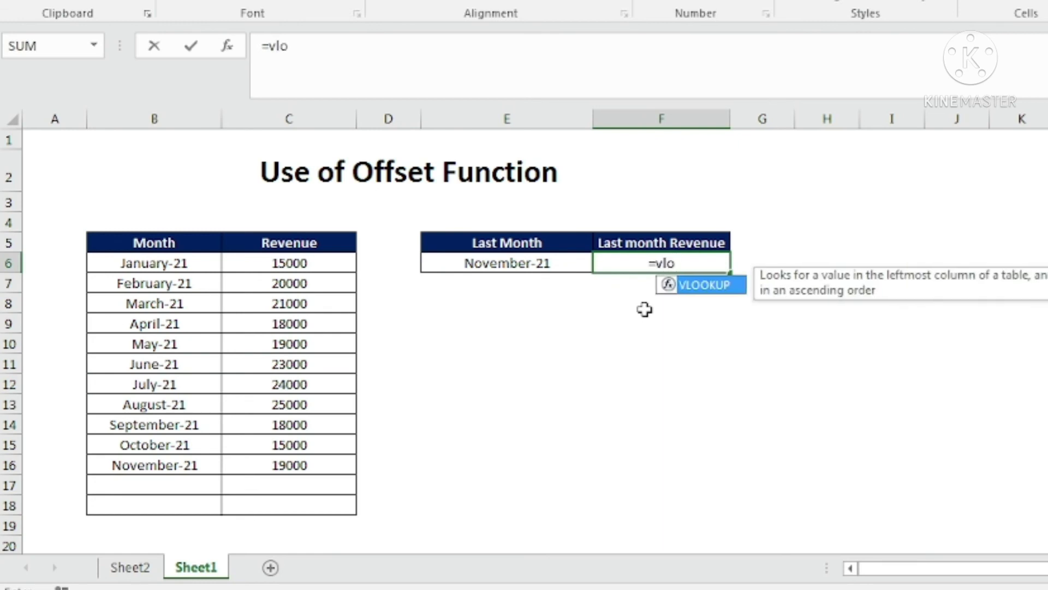
pyautogui.press('Tab')
pyautogui.click(511, 261)
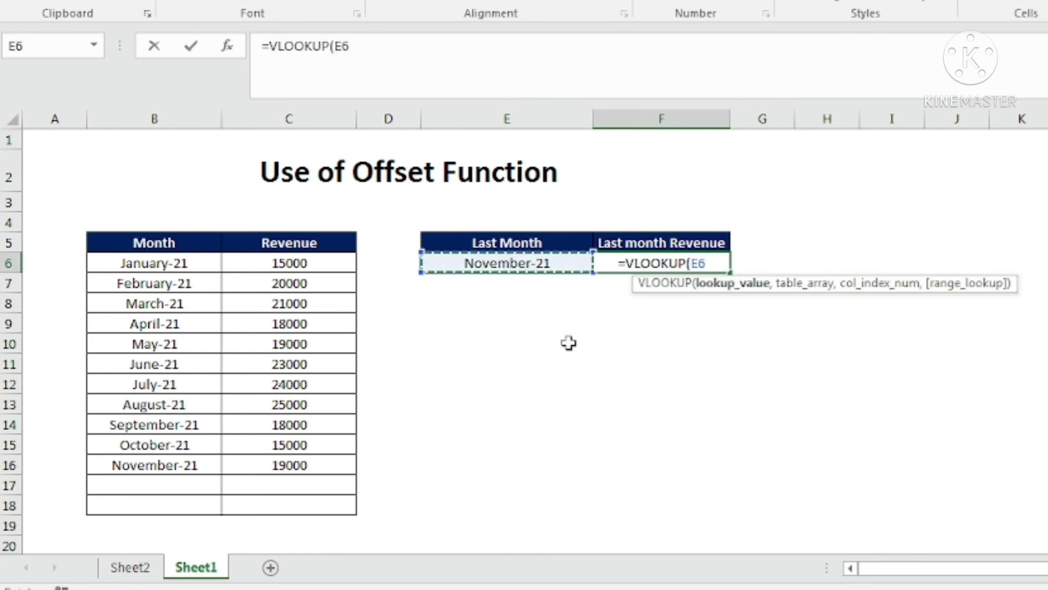
pyautogui.write(',')
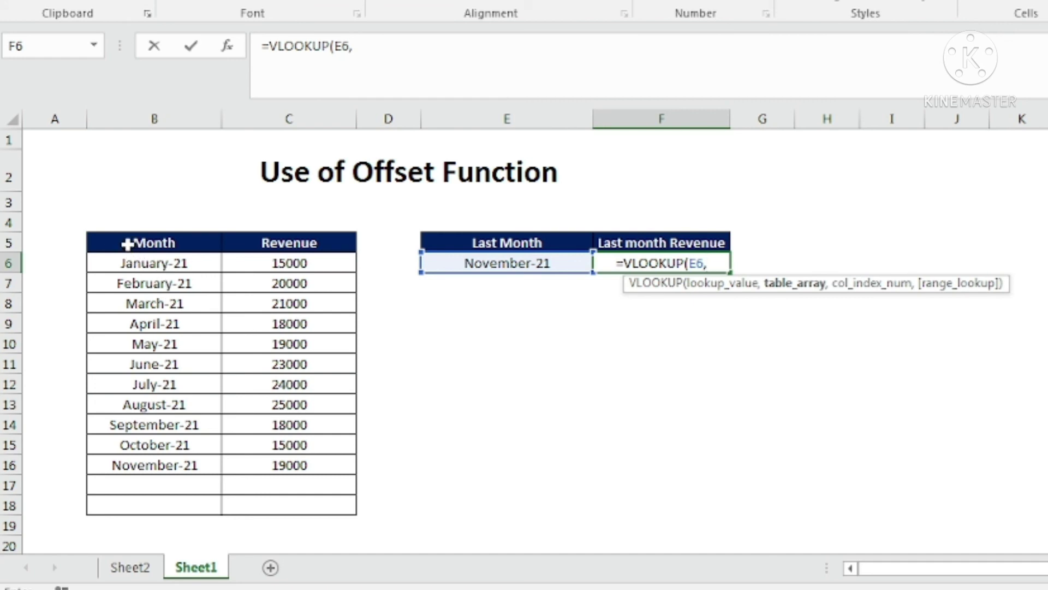
pyautogui.moveTo(127, 243); pyautogui.dragTo(297, 536)
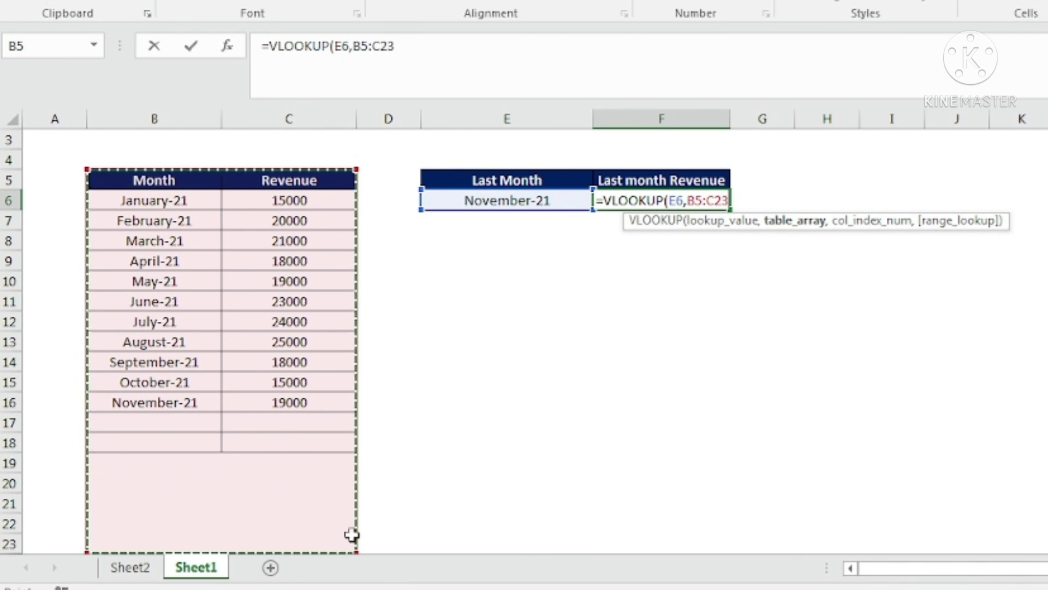
pyautogui.press('F4')
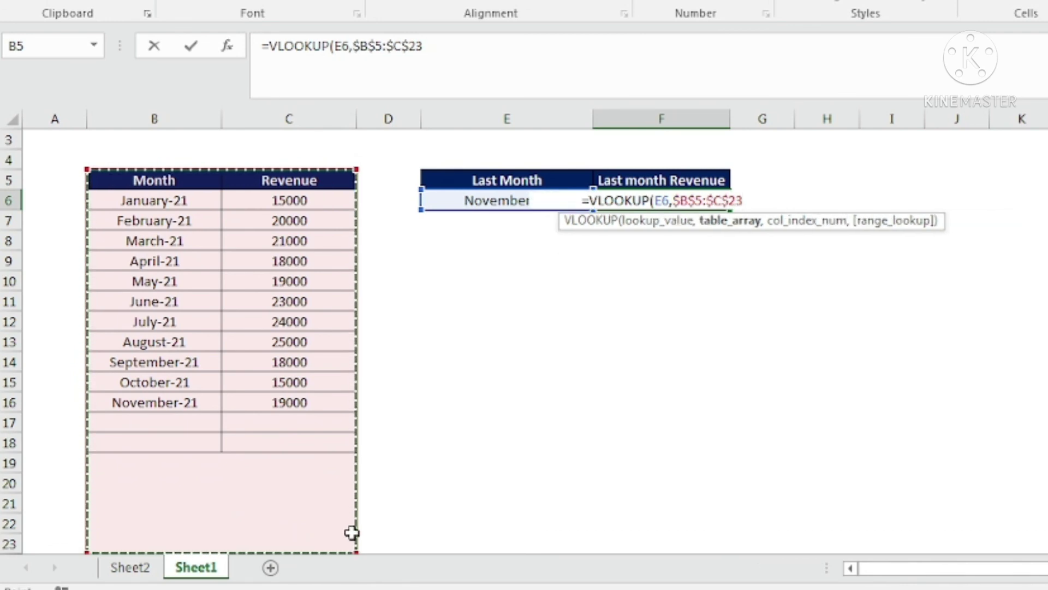
pyautogui.write(',')
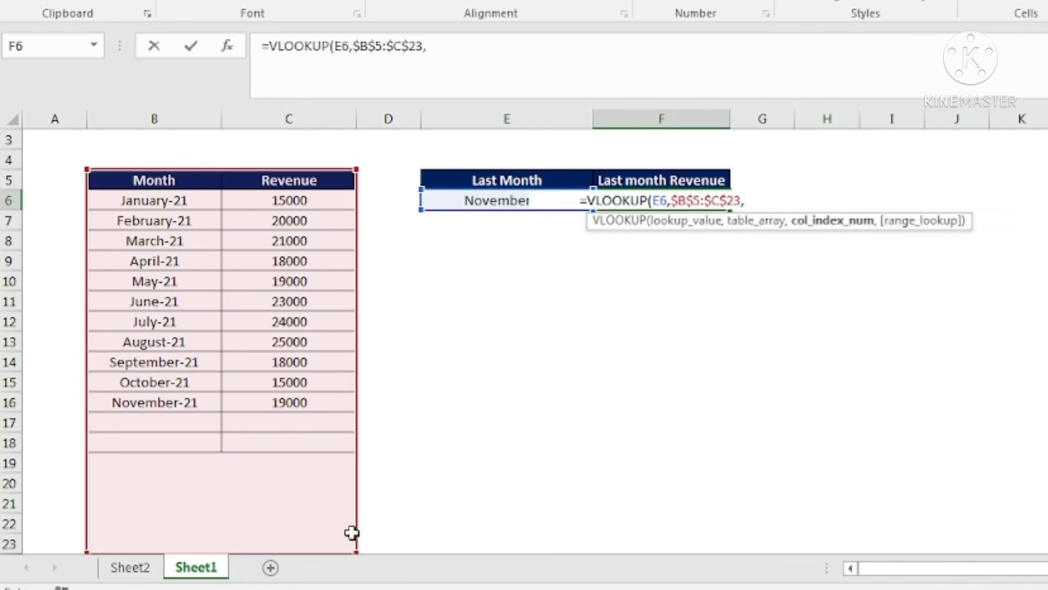
pyautogui.write('2,0')
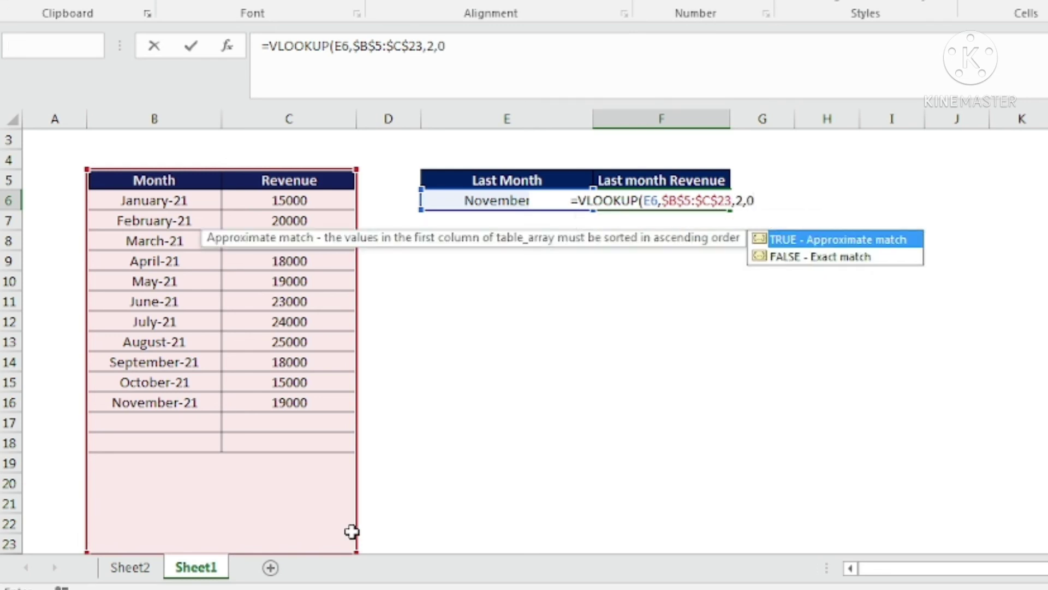
pyautogui.press('Return')
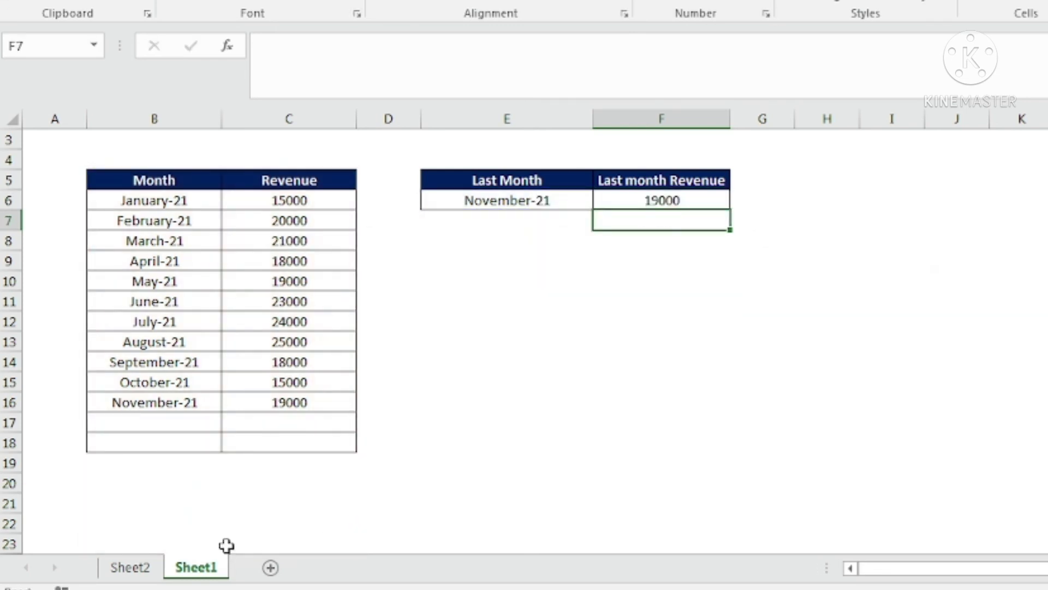
pyautogui.scroll(1, 257, 524)
# Step: Extend the Month series to December-21 and give it revenue 50000
pyautogui.click(285, 465)
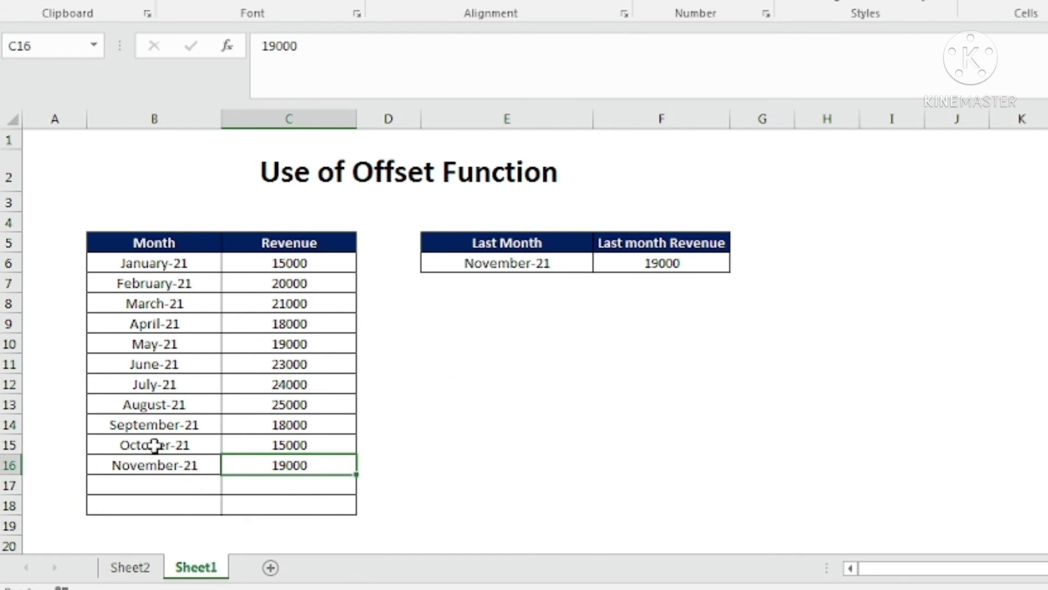
pyautogui.moveTo(154, 445); pyautogui.dragTo(155, 465)
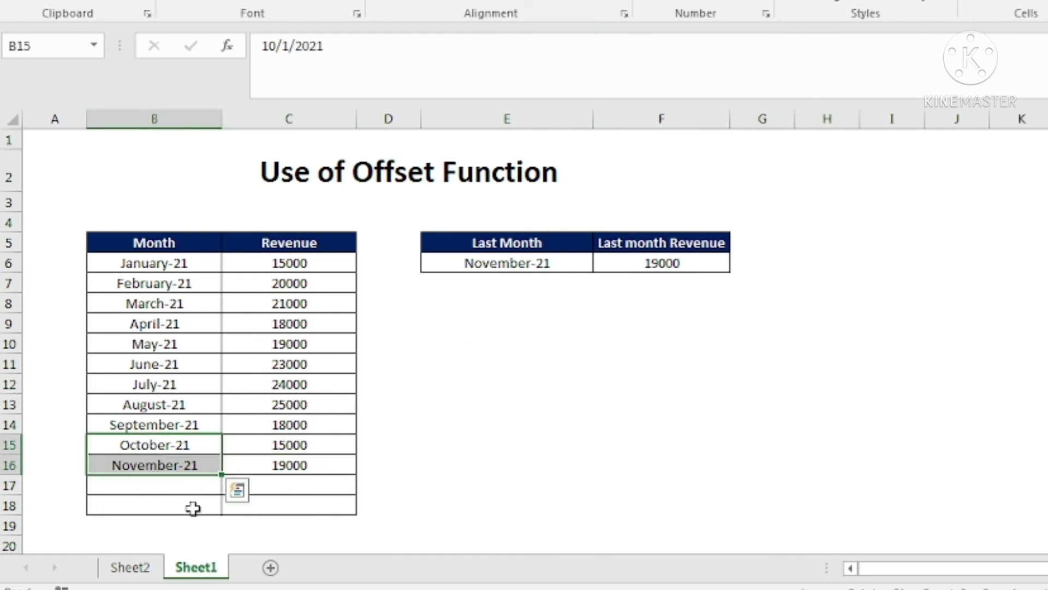
pyautogui.moveTo(224, 476); pyautogui.dragTo(223, 491)
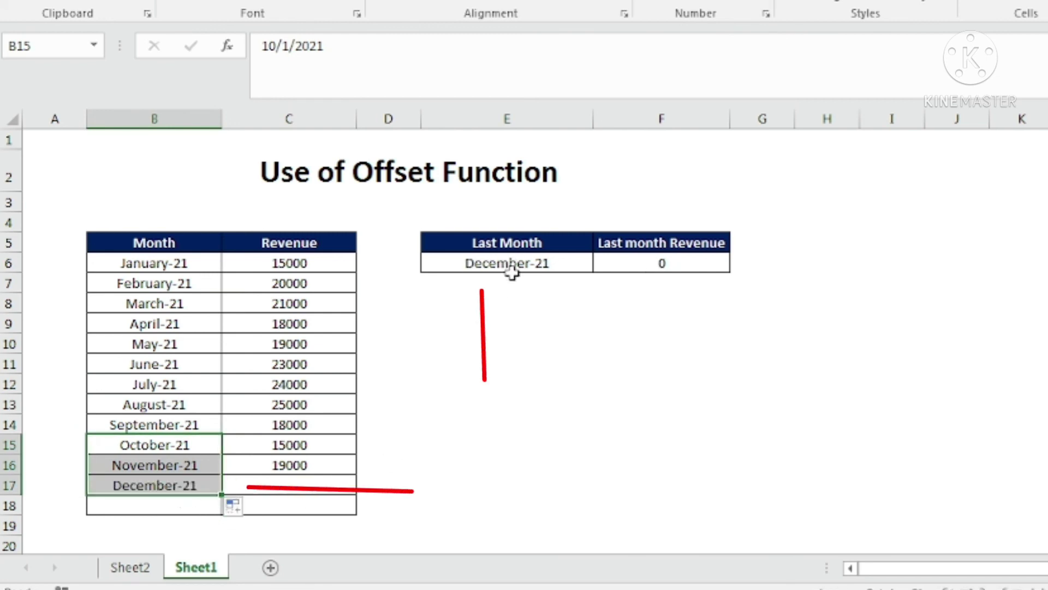
pyautogui.click(305, 482)
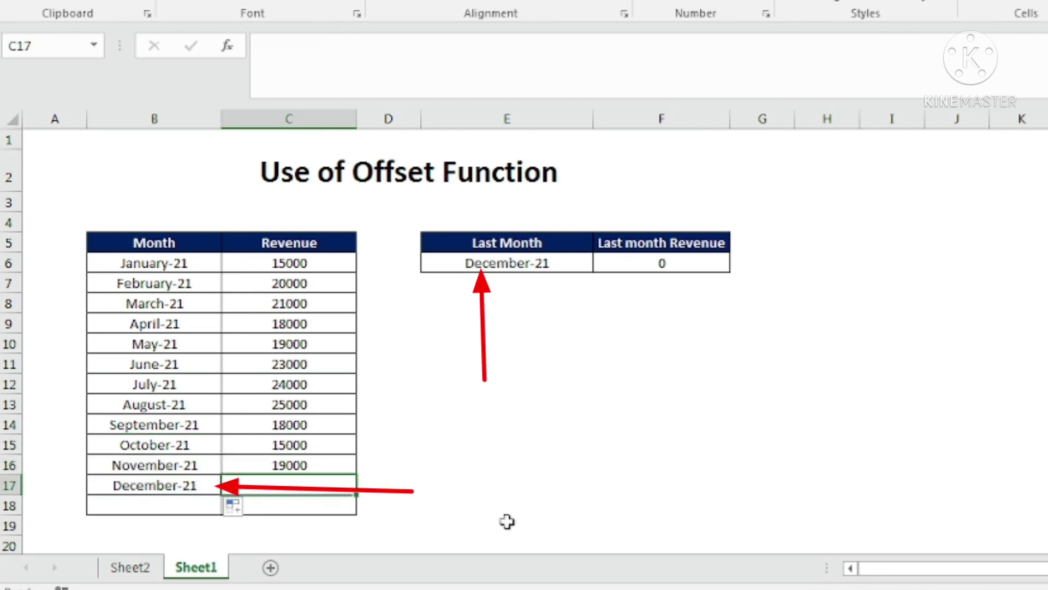
pyautogui.write('50000')
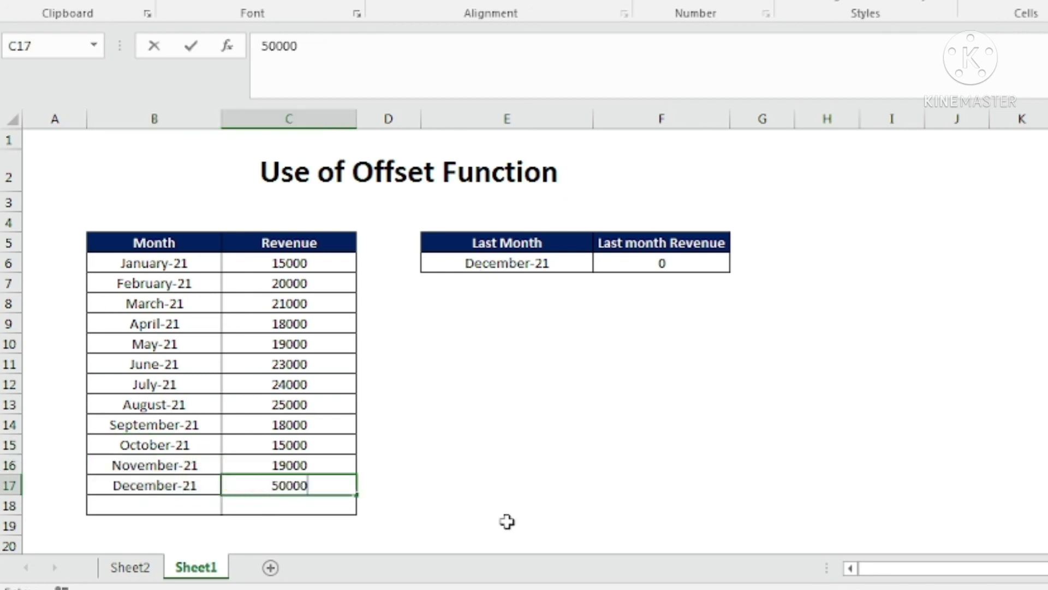
pyautogui.press('Return')
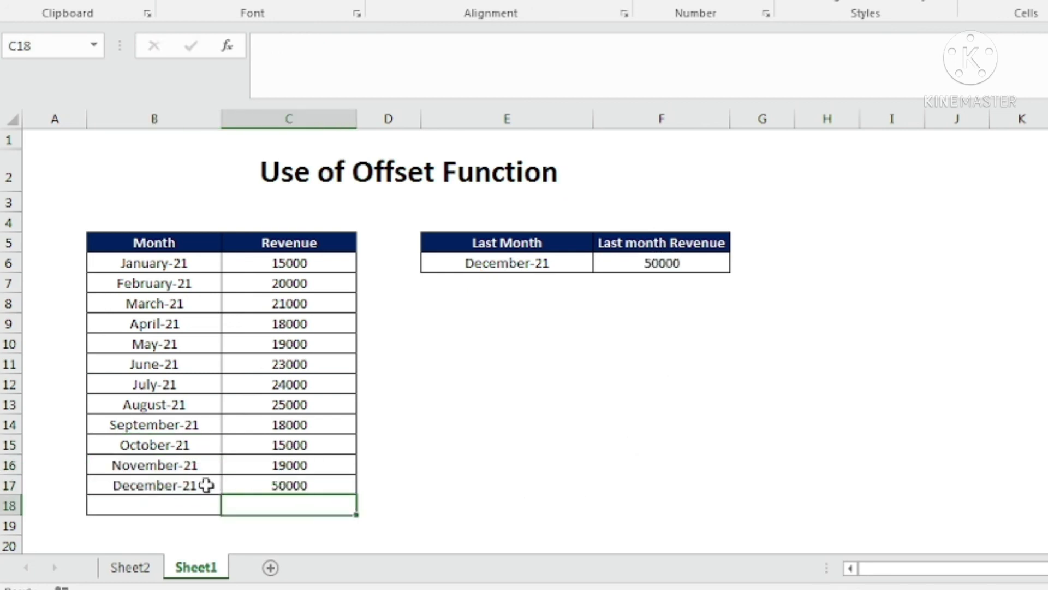
pyautogui.moveTo(198, 464); pyautogui.dragTo(216, 522)
# Step: Fill the Month series down through March-22 and confirm E6 now reads March-22
pyautogui.scroll(-1, 513, 268)
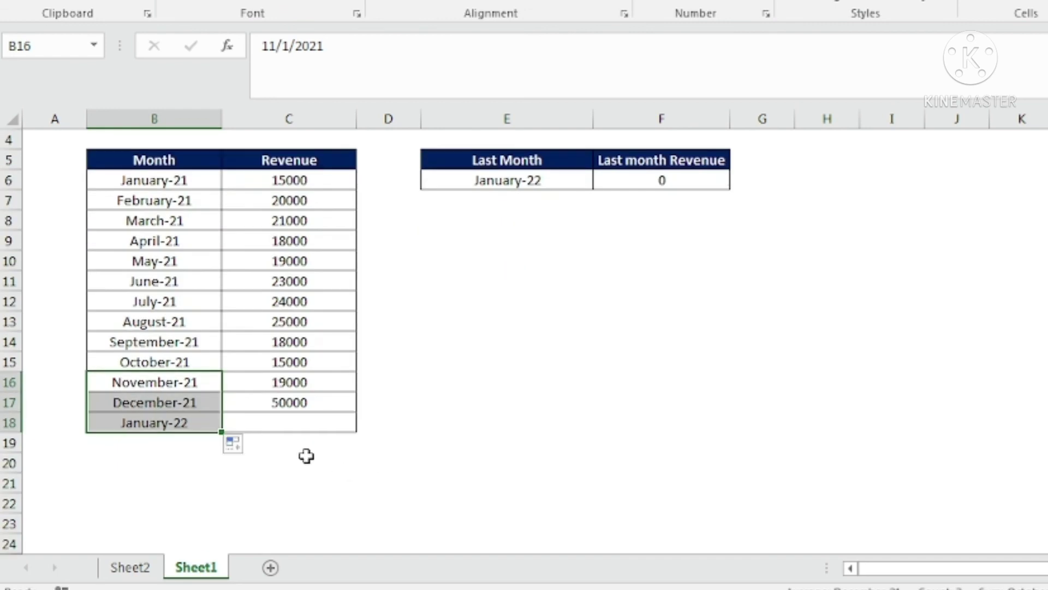
pyautogui.moveTo(219, 433); pyautogui.dragTo(219, 470)
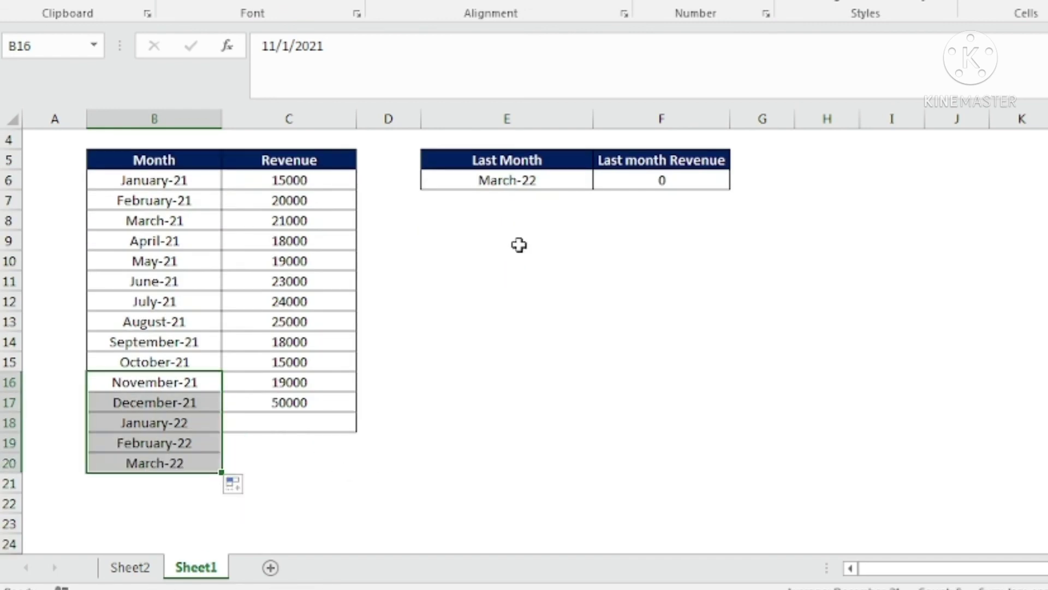
pyautogui.click(145, 467)
pyautogui.scroll(1, 468, 256)
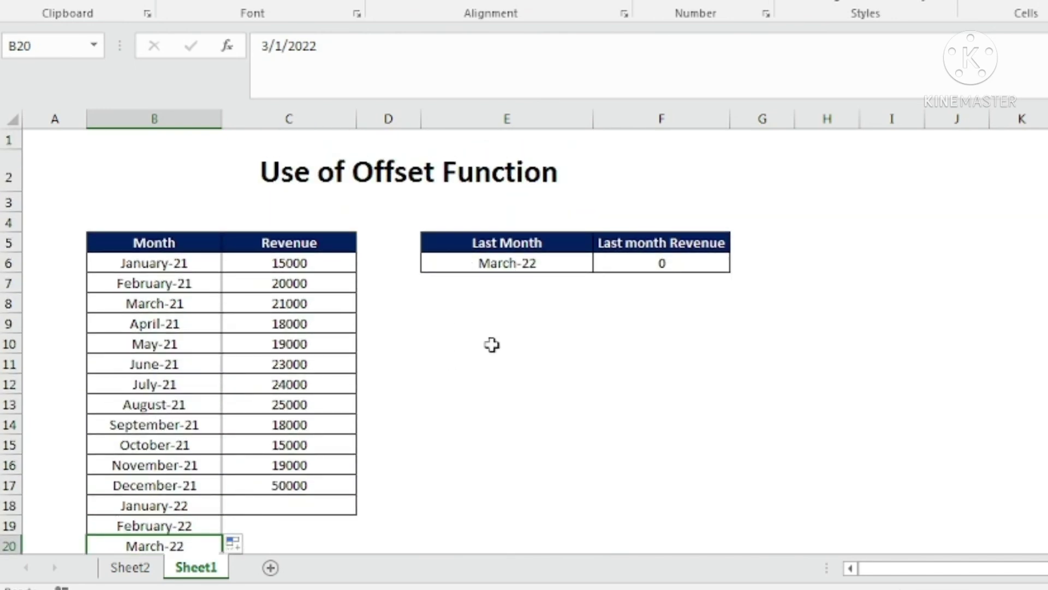
pyautogui.scroll(-1, 510, 325)
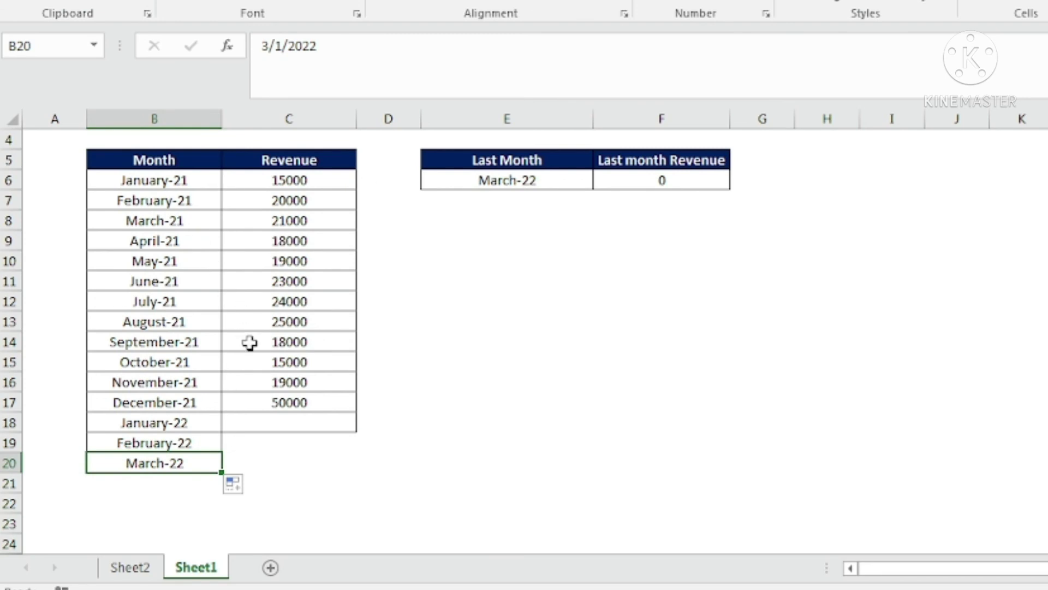
pyautogui.scroll(1, 334, 402)
pyautogui.click(486, 281)
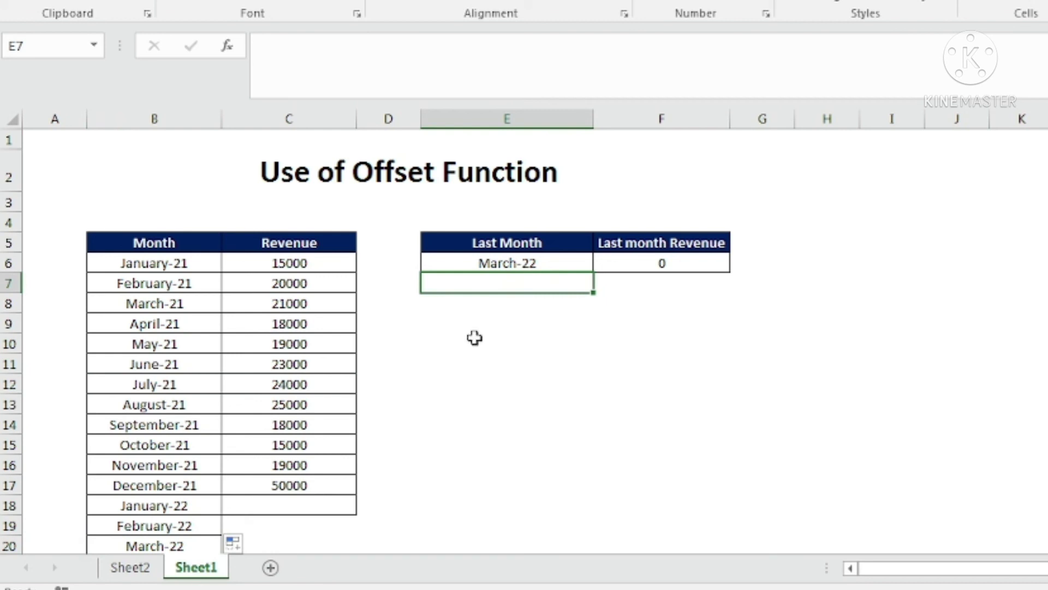
pyautogui.click(498, 263)
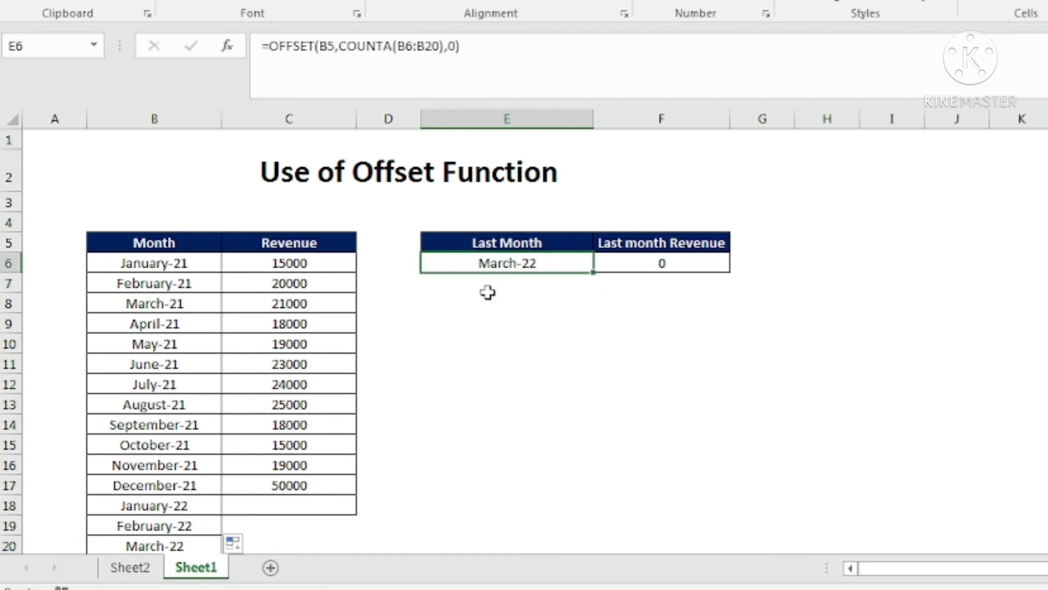